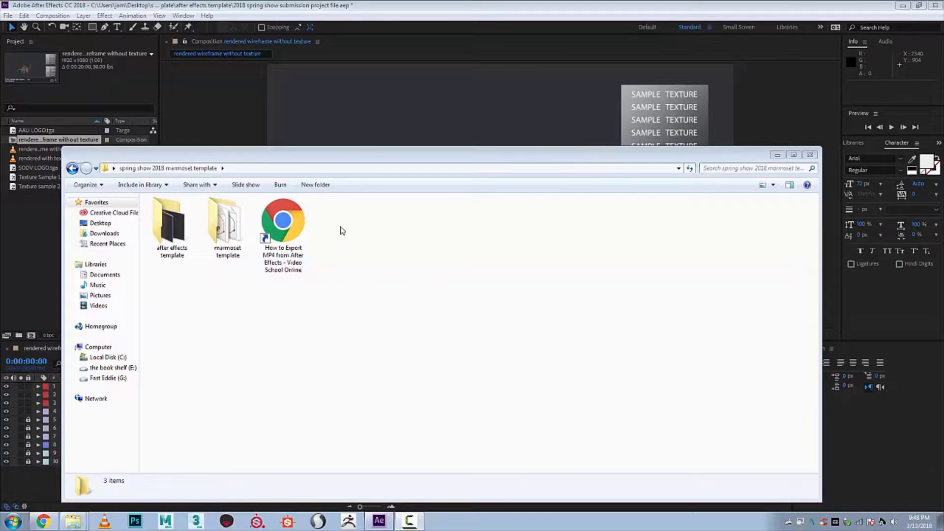
# - Reposition the spring show 2018 marmoset template window and open its after effects template folder
pyautogui.click(442, 240)
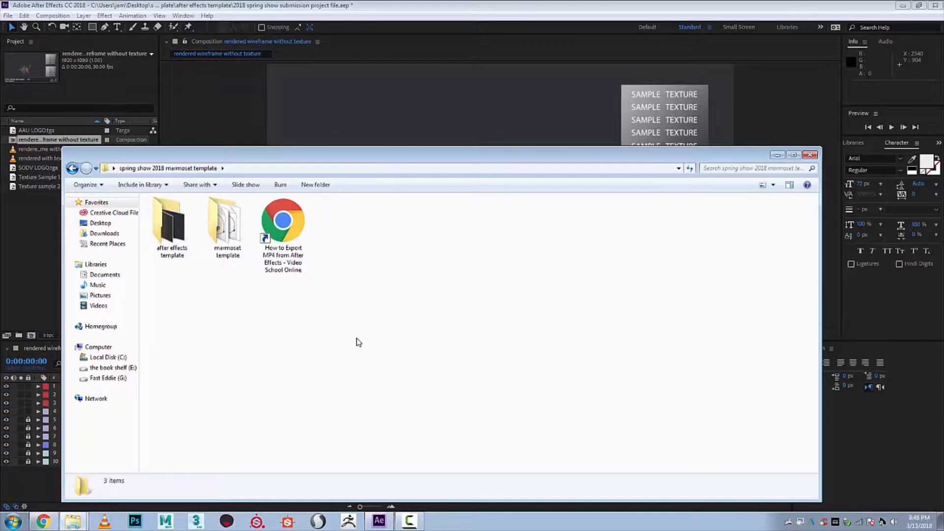
pyautogui.moveTo(344, 156); pyautogui.dragTo(445, 142)
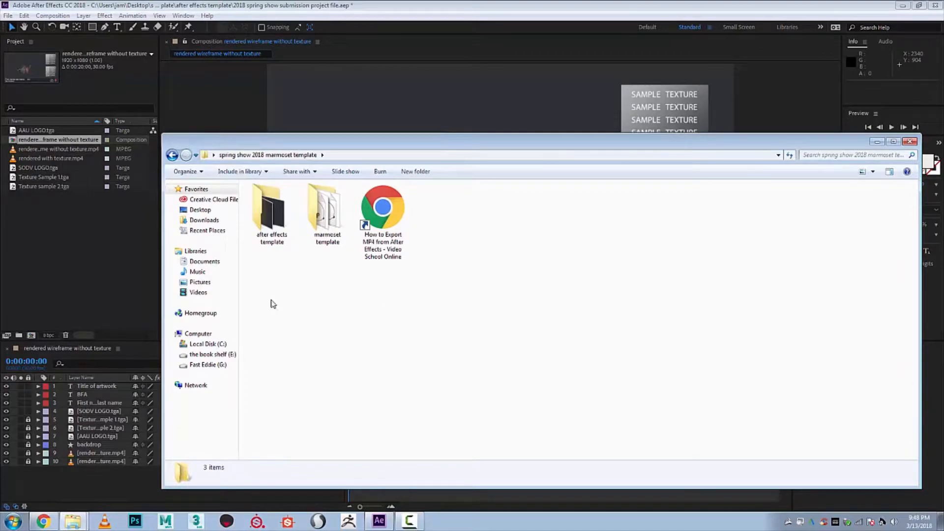
pyautogui.doubleClick(266, 216)
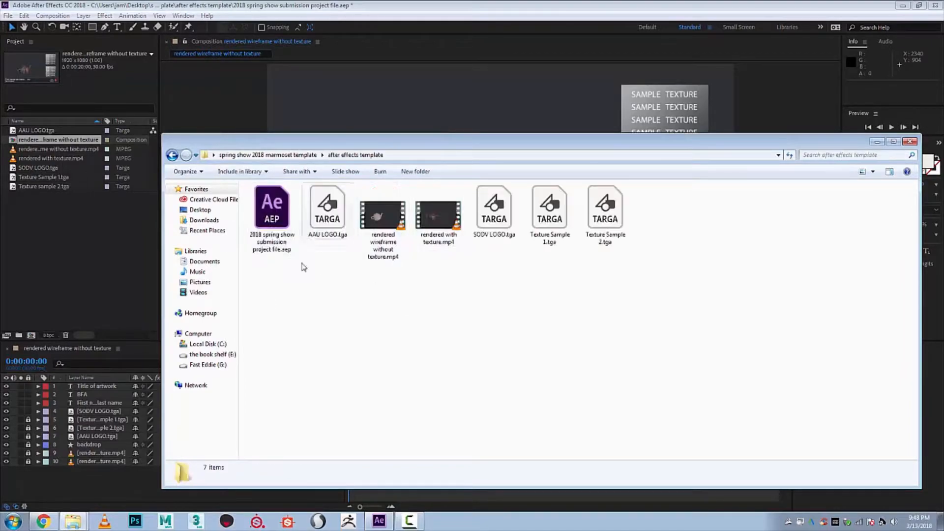
# - Examine the project file, the logo images, the two rendered videos and the texture samples in the after effects template folder
pyautogui.click(266, 216)
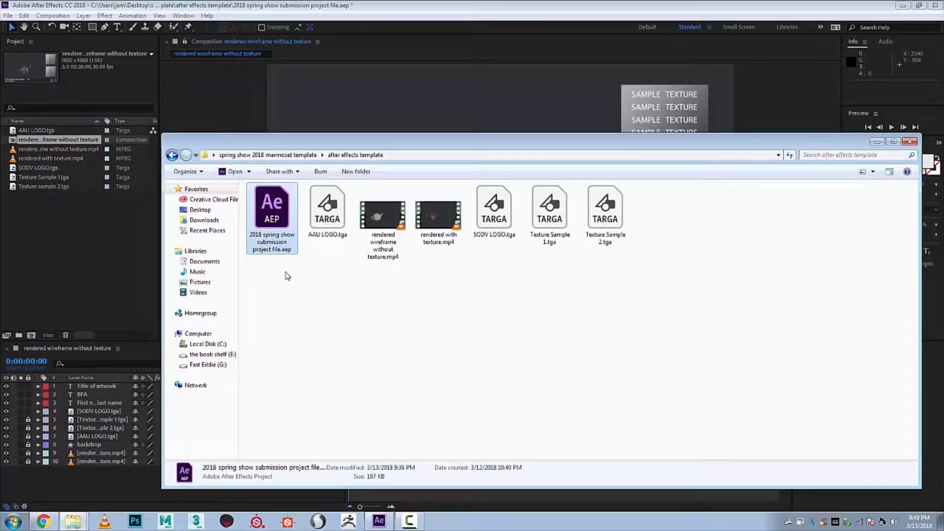
pyautogui.click(329, 237)
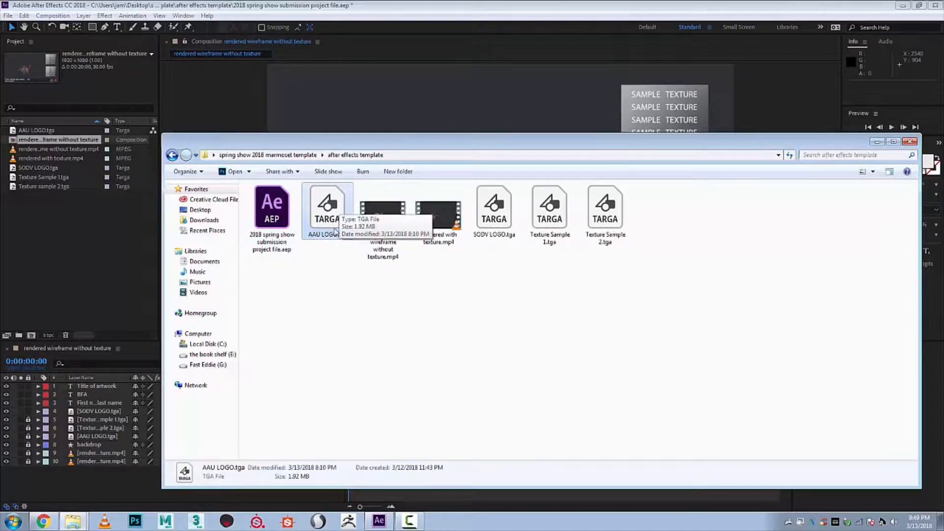
pyautogui.click(497, 216)
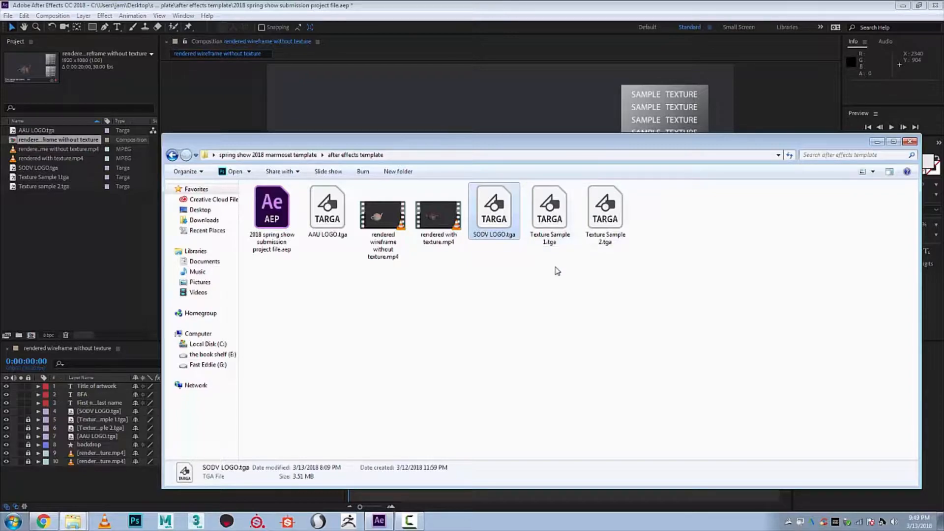
pyautogui.click(382, 231)
pyautogui.click(428, 215)
pyautogui.press('Left')
pyautogui.press('Right')
pyautogui.click(549, 212)
pyautogui.click(619, 217)
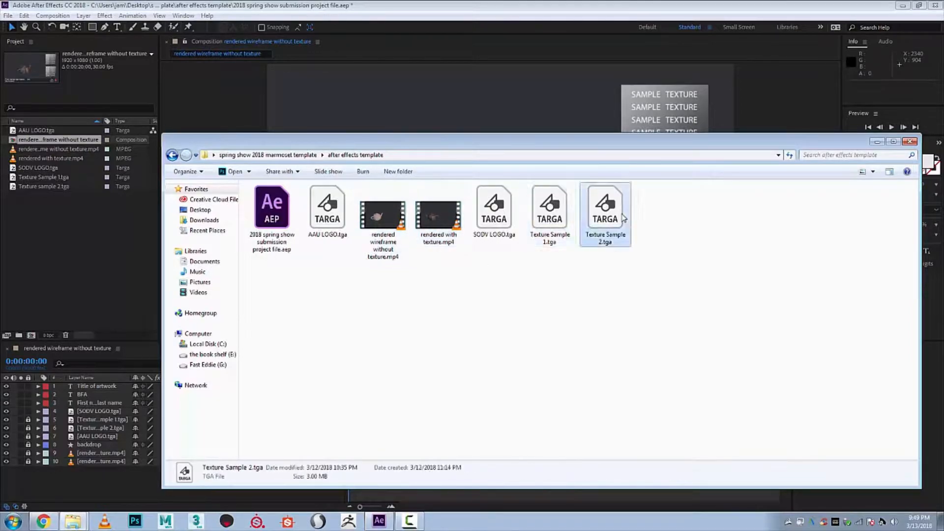
# - Switch to After Effects, preview the rendered wireframe without texture composition, and return the playhead to about its start
pyautogui.click(434, 4)
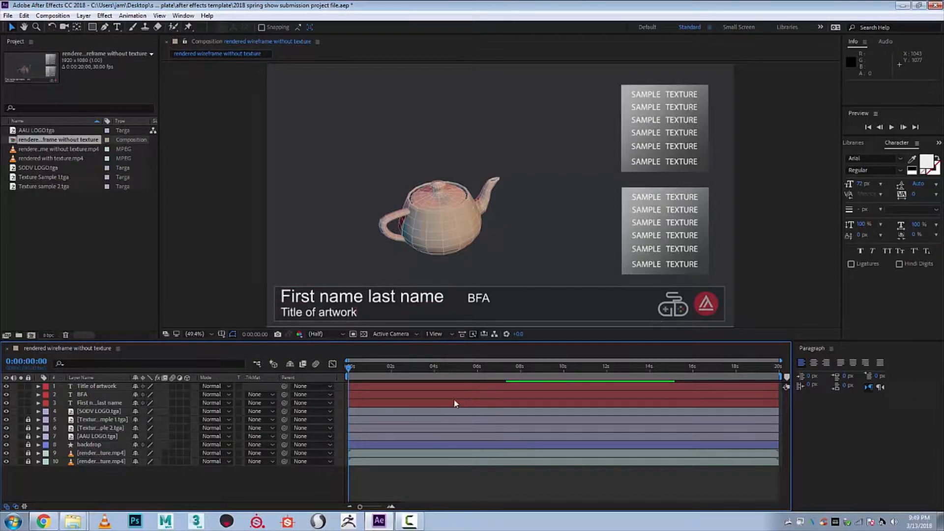
pyautogui.press('space')
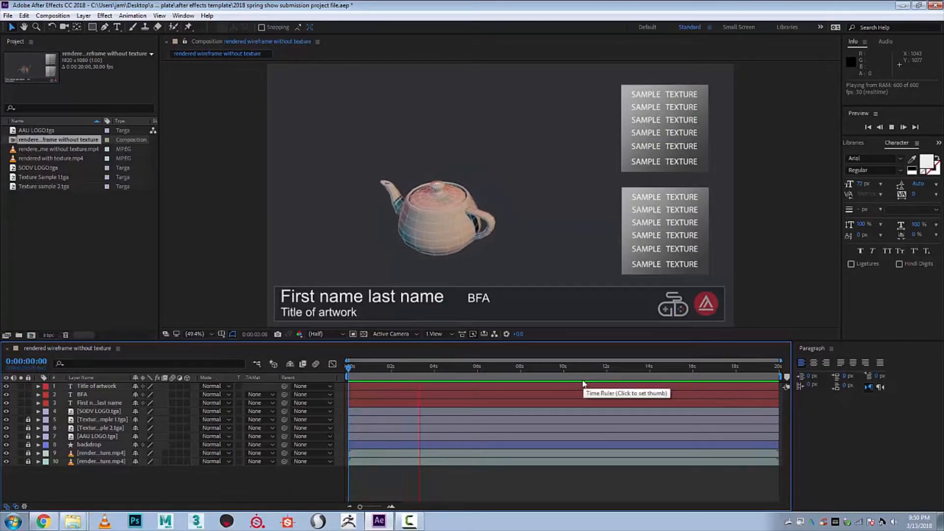
pyautogui.click(452, 369)
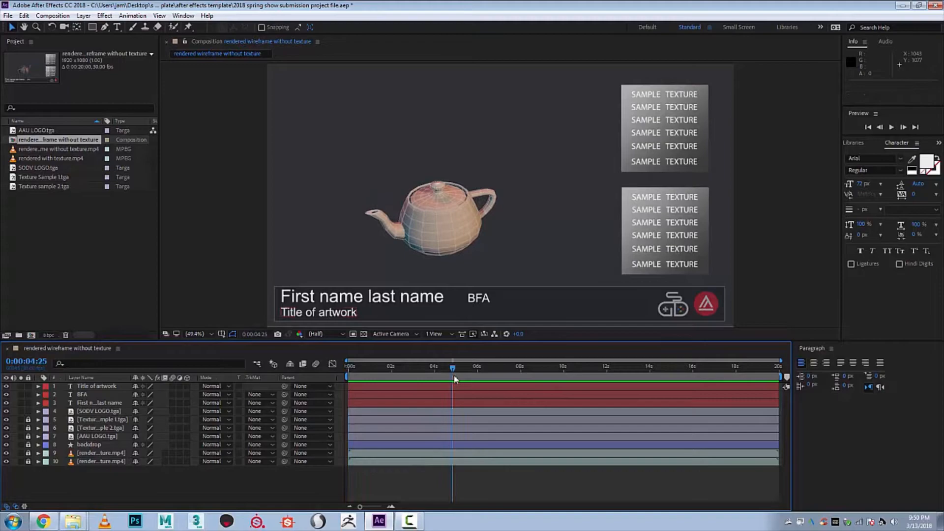
pyautogui.moveTo(454, 371); pyautogui.dragTo(350, 371)
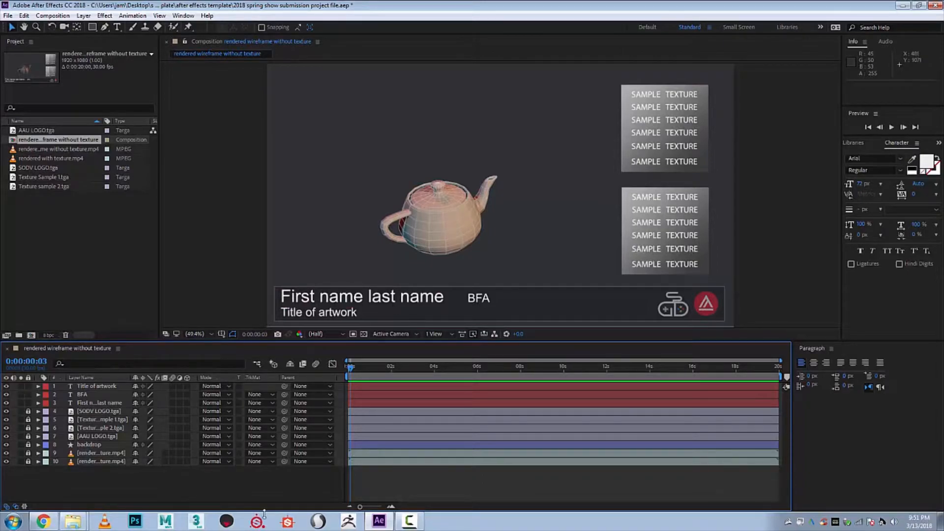
# - Switch back to the template folder window and open the marmoset template folder
pyautogui.moveTo(71, 524)
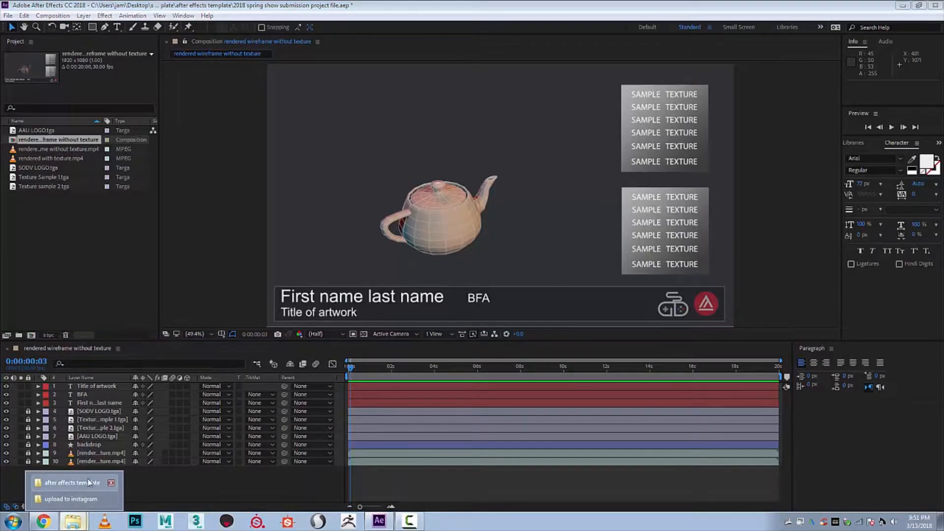
pyautogui.click(89, 482)
pyautogui.click(386, 331)
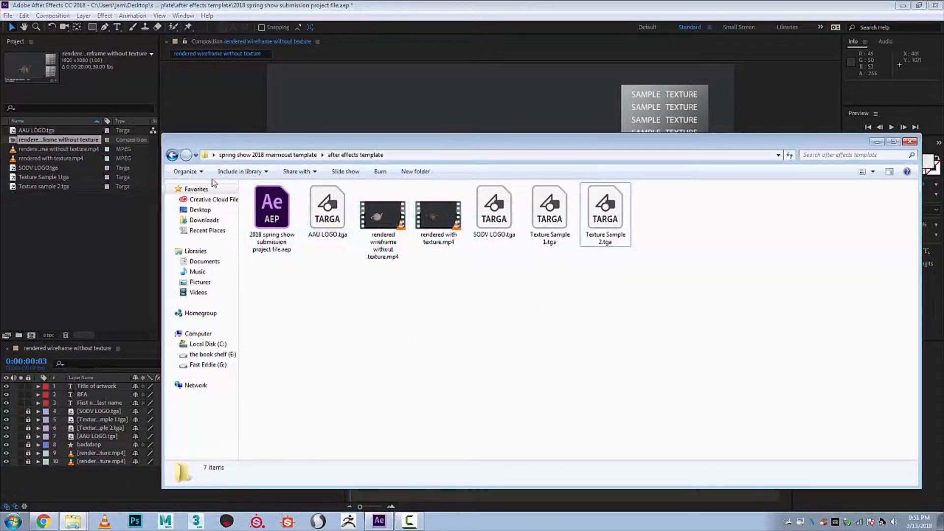
pyautogui.click(262, 155)
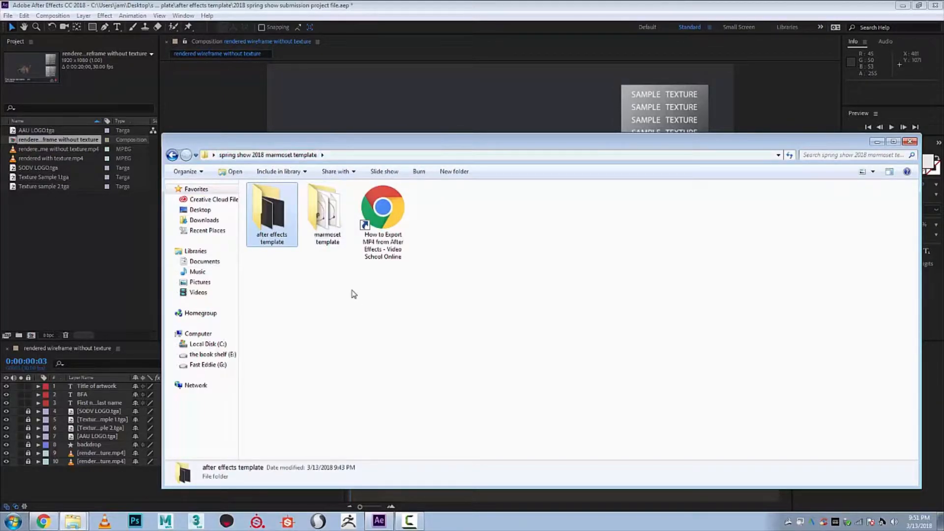
pyautogui.doubleClick(321, 217)
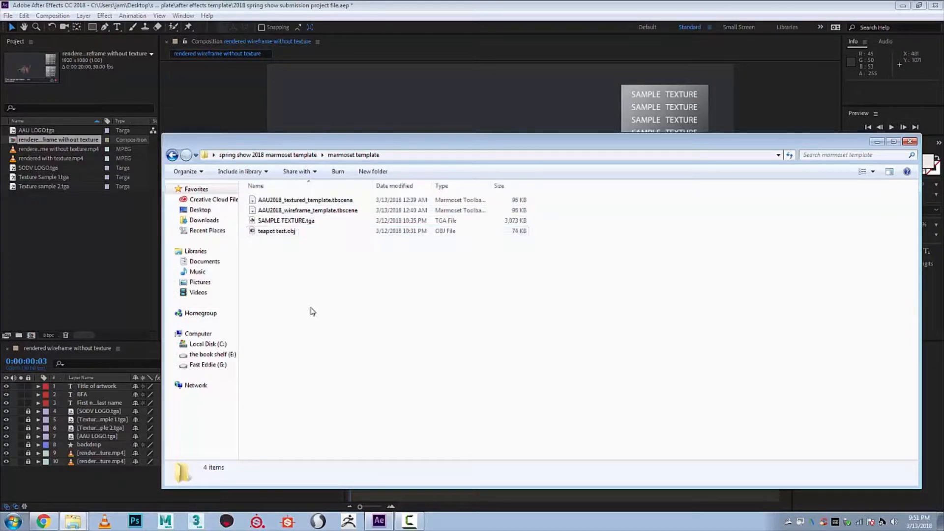
# - Check the files in the marmoset template folder and open AAU2018_wireframe_template.tbscene in Marmoset Toolbag
pyautogui.click(340, 212)
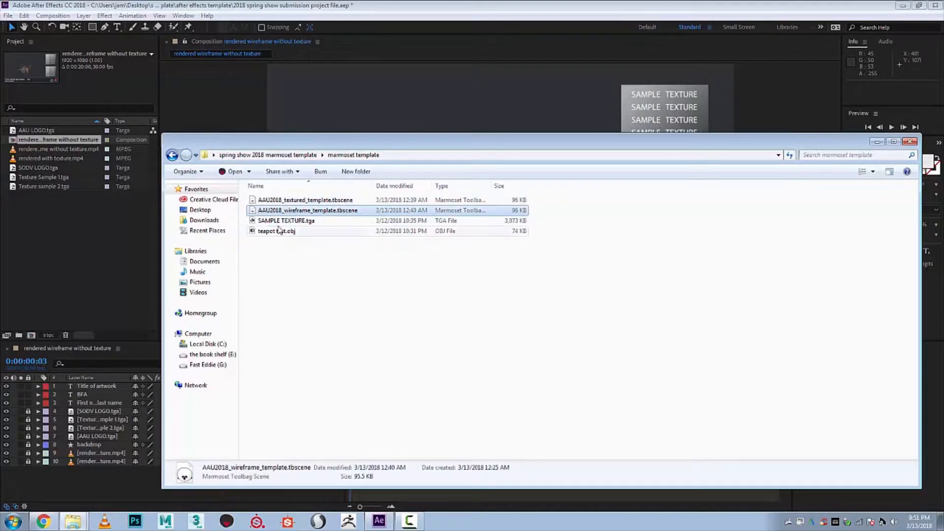
pyautogui.click(305, 221)
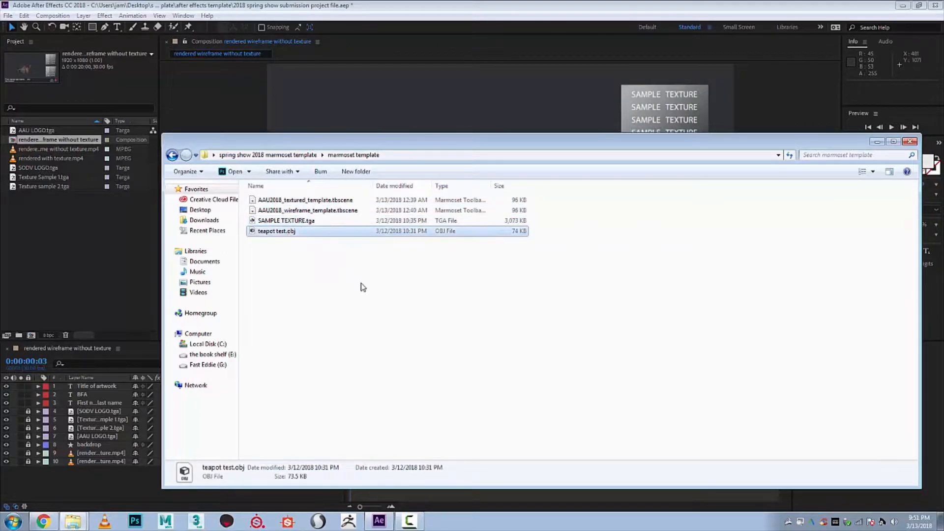
pyautogui.click(289, 233)
pyautogui.click(360, 295)
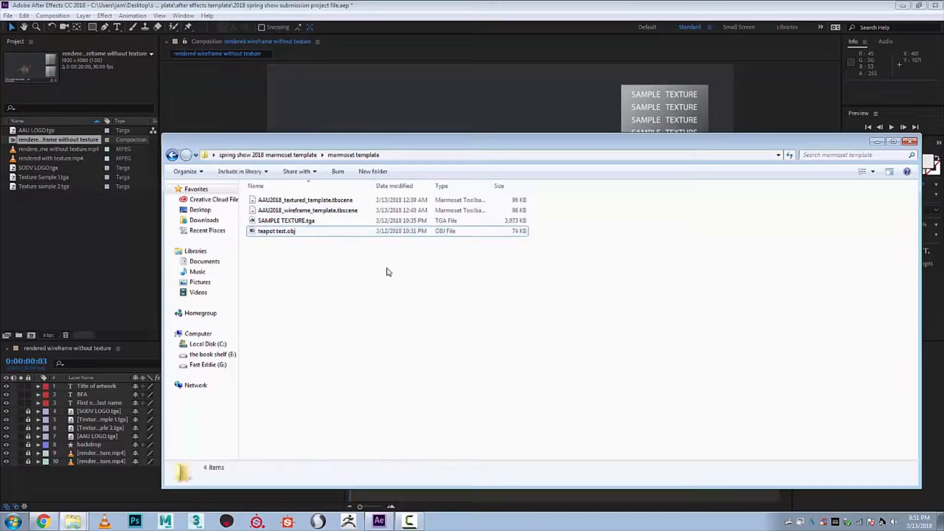
pyautogui.doubleClick(345, 215)
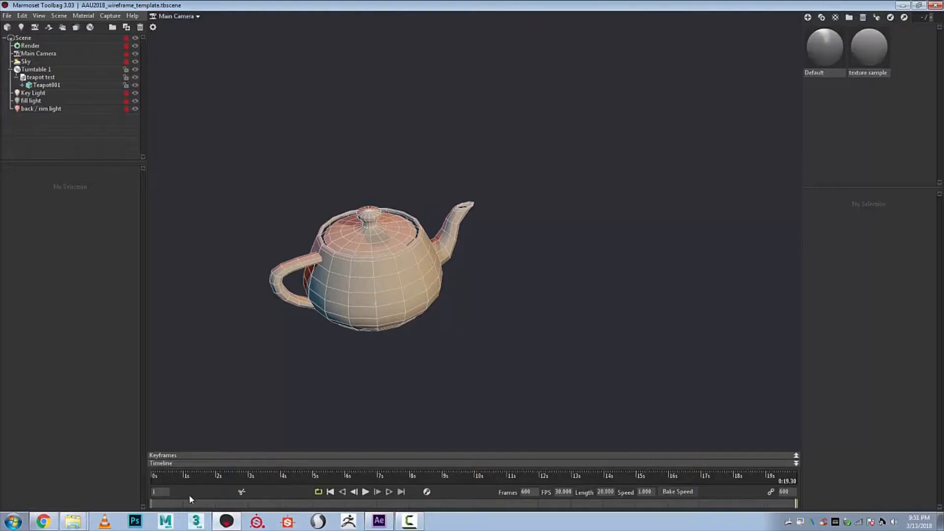
# - Scrub through the teapot turntable animation and compare it with the rendered wireframe composition in After Effects
pyautogui.click(178, 482)
pyautogui.moveTo(215, 481)
pyautogui.mouseDown()
pyautogui.moveTo(415, 460)
pyautogui.moveTo(680, 458)
pyautogui.moveTo(218, 472)
pyautogui.mouseUp()
pyautogui.moveTo(164, 461); pyautogui.dragTo(106, 480)
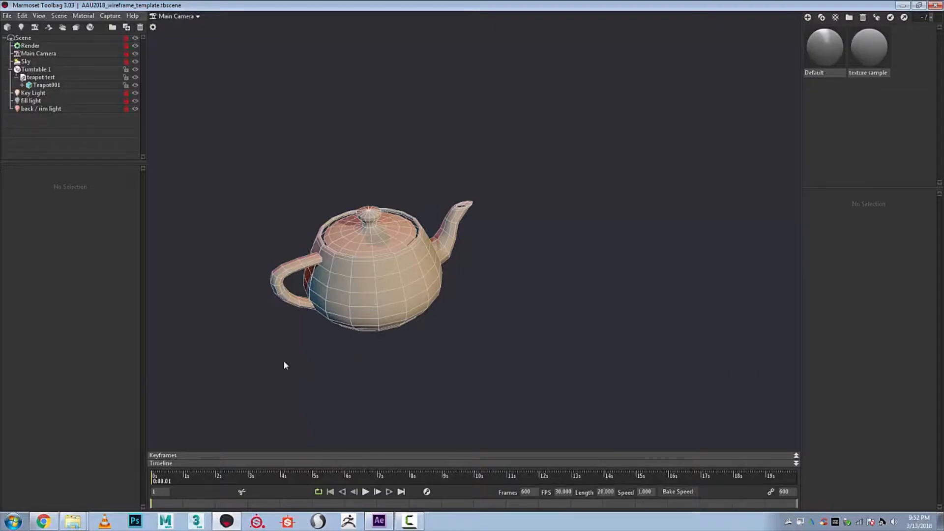
pyautogui.click(379, 522)
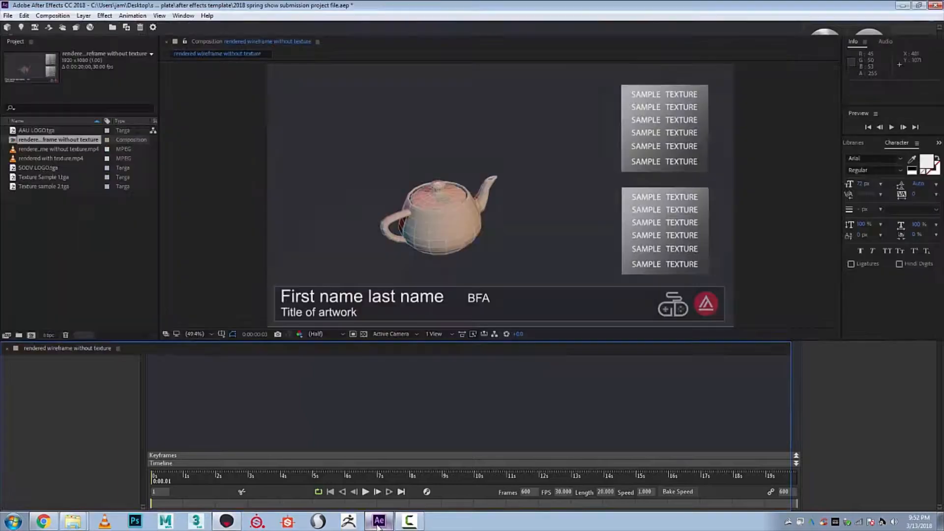
pyautogui.moveTo(353, 374); pyautogui.dragTo(516, 368)
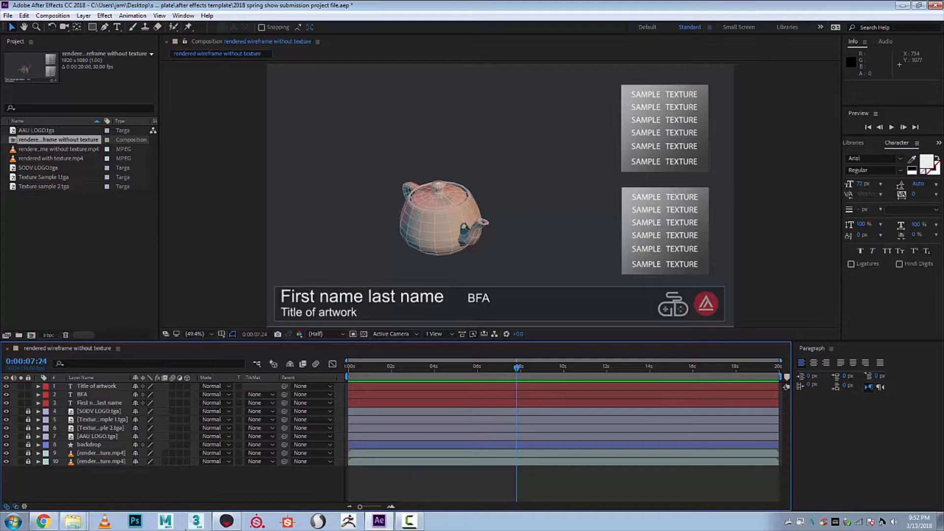
# - Switch back to Marmoset Toolbag and toggle the Key Light, fill light and back / rim light off and on
pyautogui.click(228, 522)
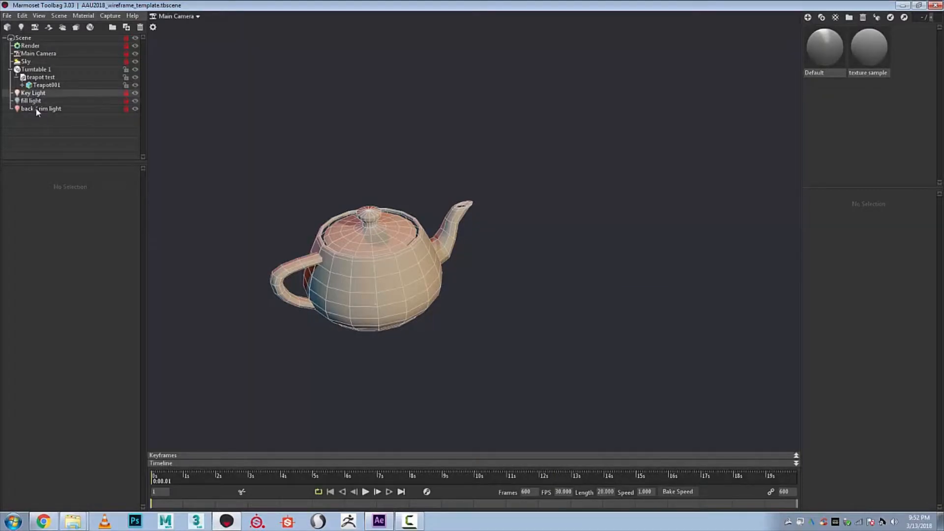
pyautogui.click(134, 92)
pyautogui.click(134, 93)
pyautogui.click(136, 101)
pyautogui.click(136, 101)
pyautogui.click(136, 108)
pyautogui.click(135, 109)
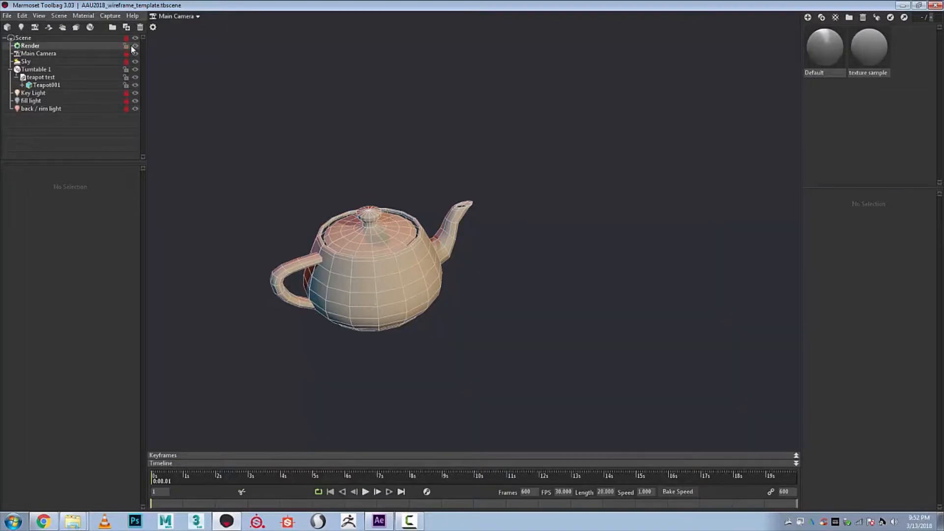
# - Inspect the settings of the Sky, Main Camera, Render, Turntable 1 and teapot test objects, and clear the selection
pyautogui.click(35, 60)
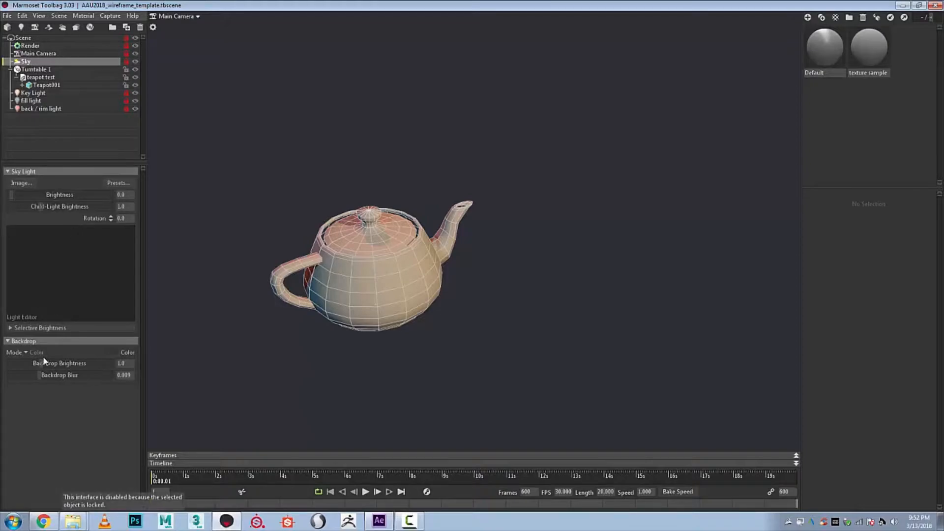
pyautogui.click(104, 54)
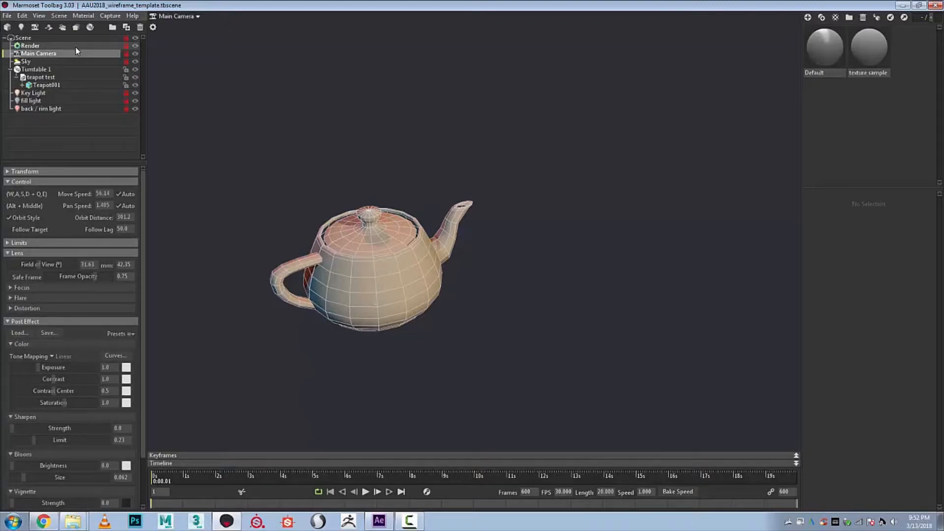
pyautogui.click(76, 46)
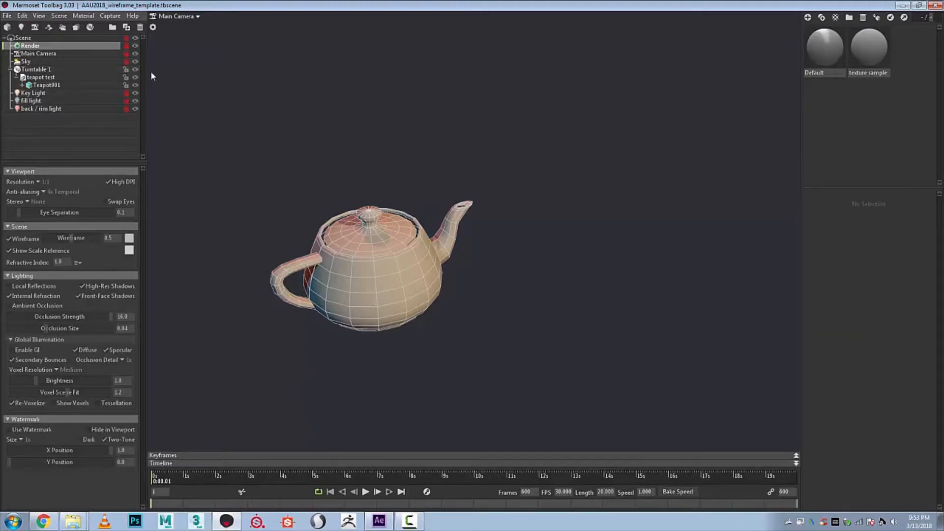
pyautogui.click(77, 69)
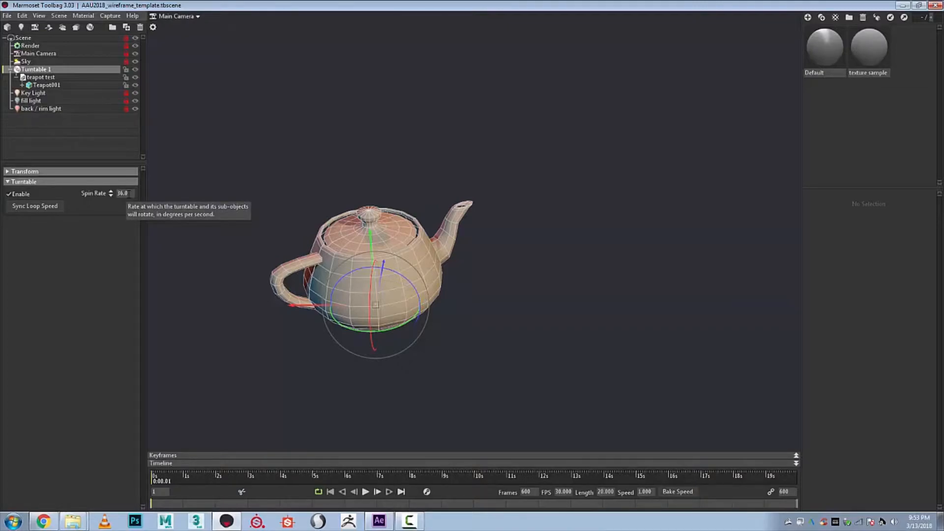
pyautogui.click(40, 77)
pyautogui.click(575, 133)
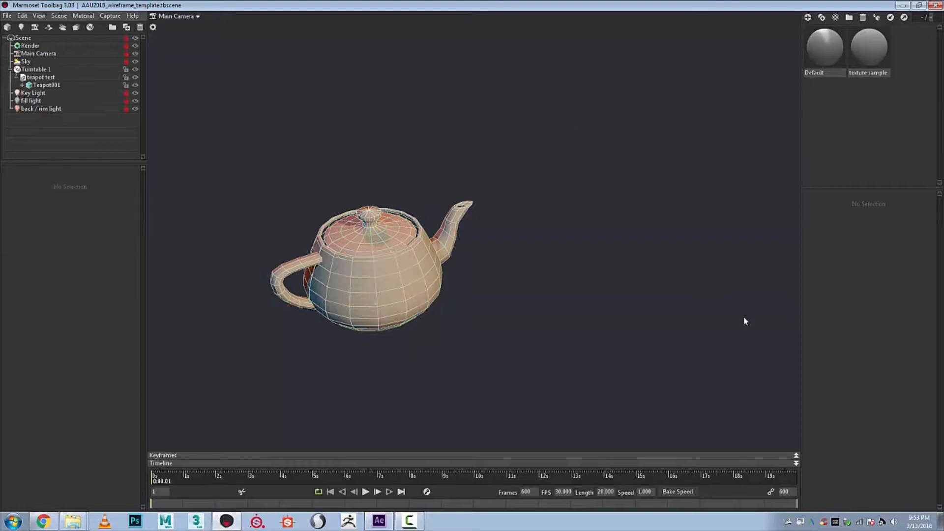
# - Bring up the upload to instagram folder beside the scene and check its model and texture files
pyautogui.click(73, 521)
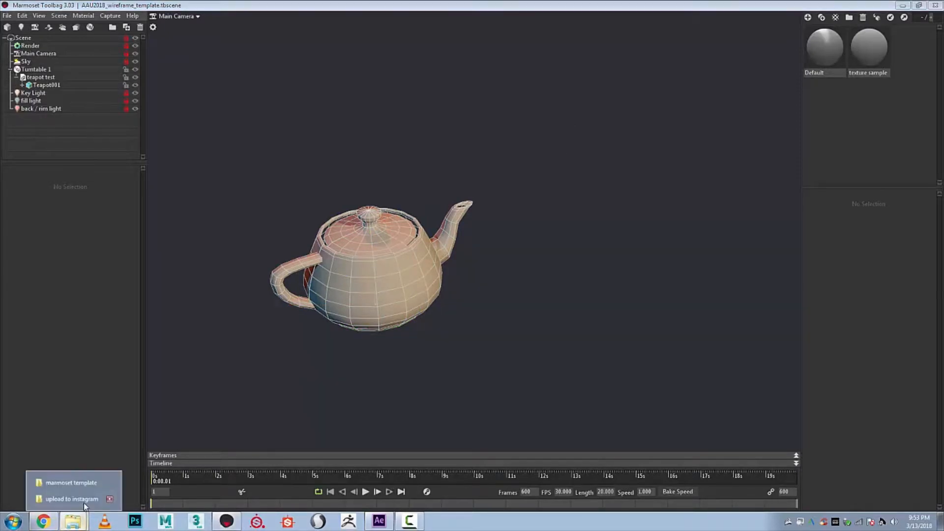
pyautogui.click(87, 500)
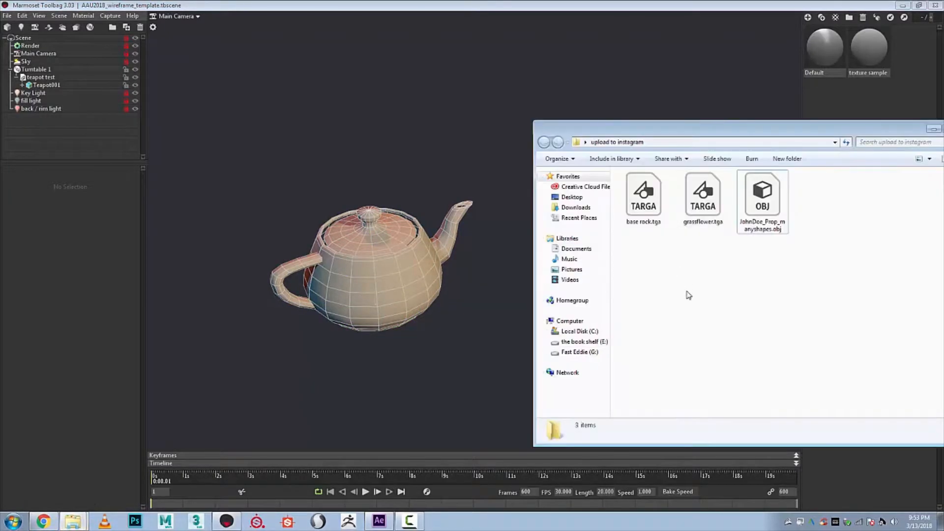
pyautogui.moveTo(769, 127); pyautogui.dragTo(698, 112)
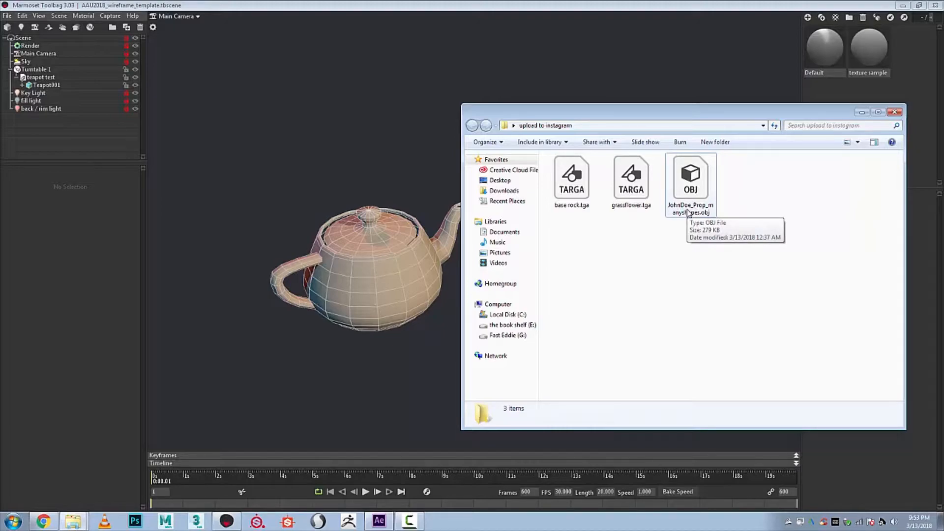
pyautogui.click(615, 194)
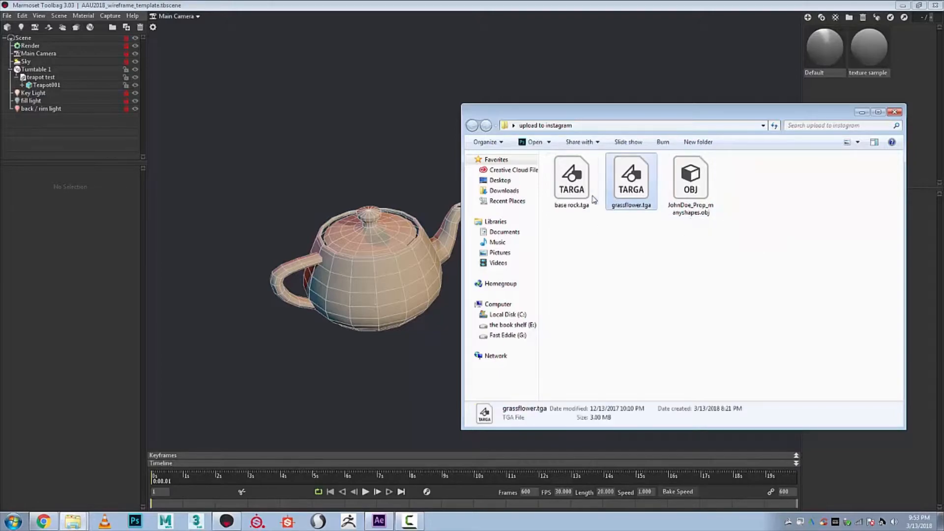
pyautogui.click(660, 304)
# - Import the manyshapes prop OBJ from the upload to instagram folder into the wireframe scene
pyautogui.moveTo(622, 133); pyautogui.dragTo(653, 155)
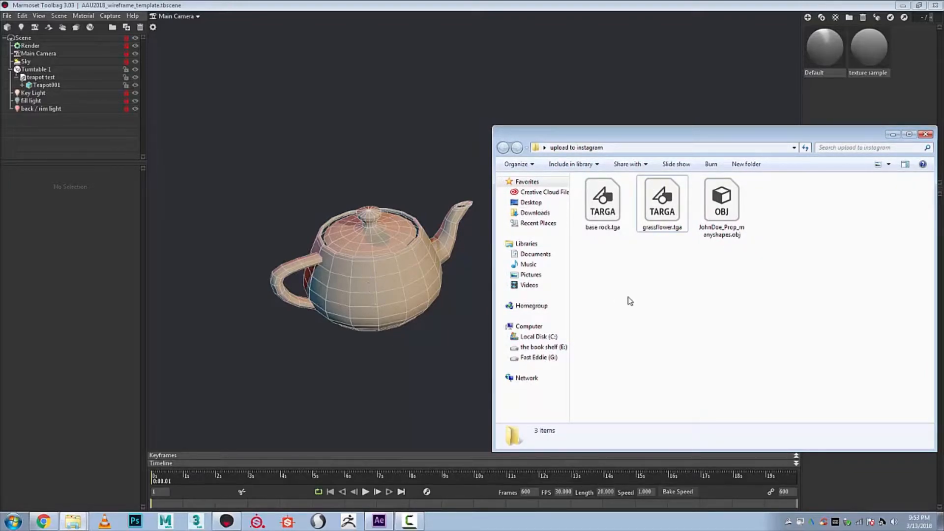
pyautogui.click(722, 213)
pyautogui.moveTo(722, 214); pyautogui.dragTo(327, 181)
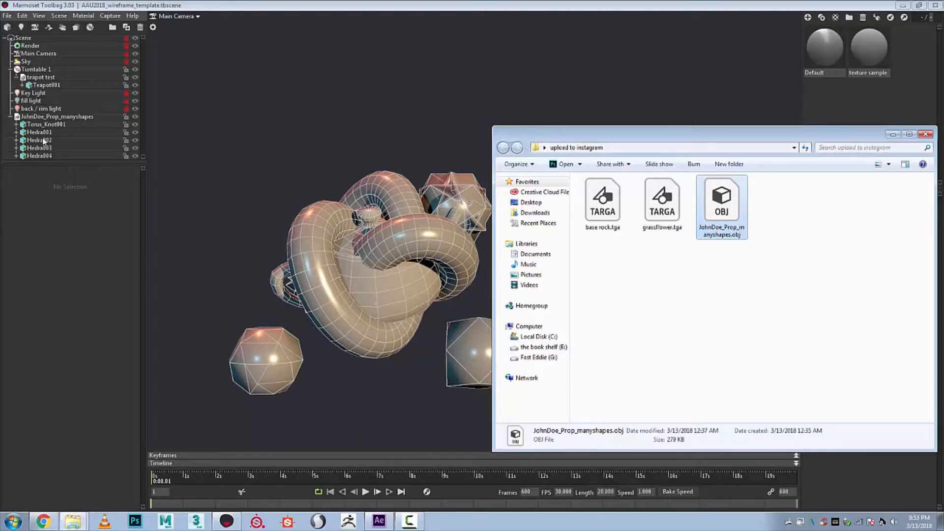
# - Move the imported manyshapes prop into Turntable 1, hide the teapot test model, and clear the selection
pyautogui.click(49, 116)
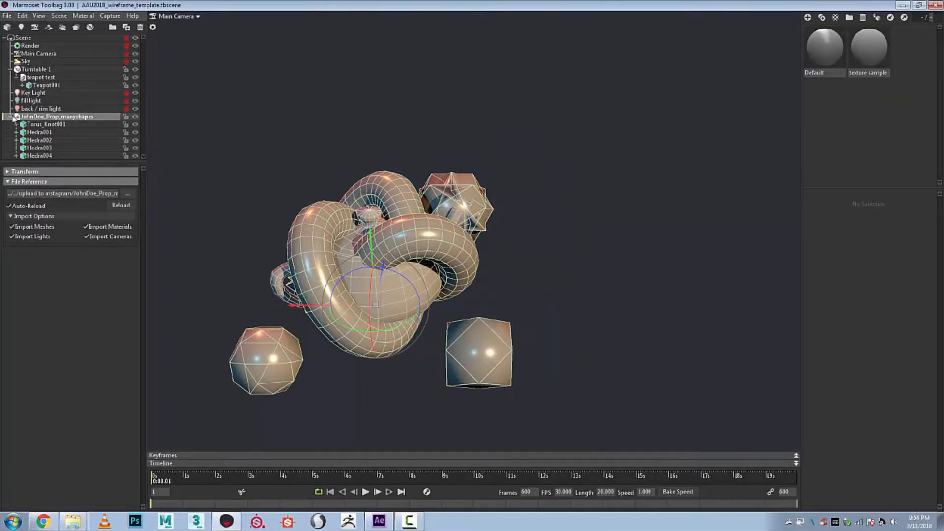
pyautogui.click(10, 118)
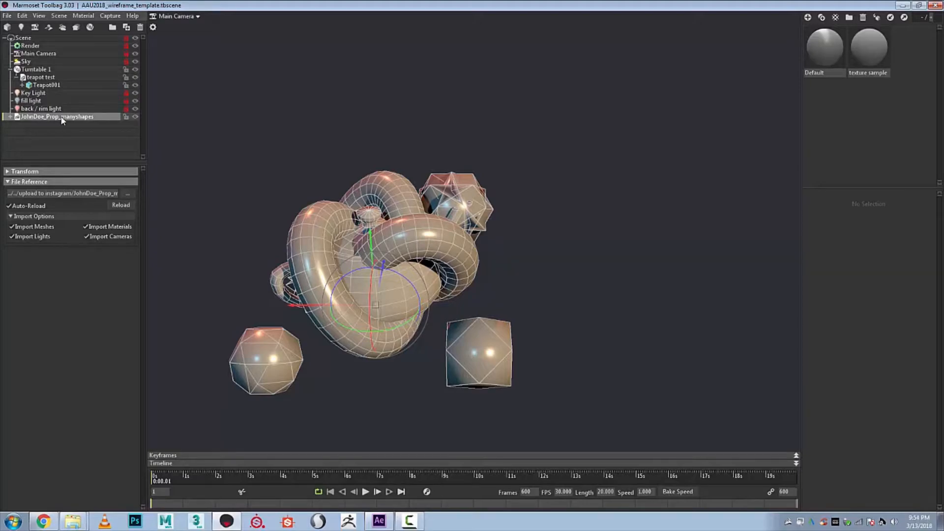
pyautogui.moveTo(61, 119); pyautogui.dragTo(57, 69)
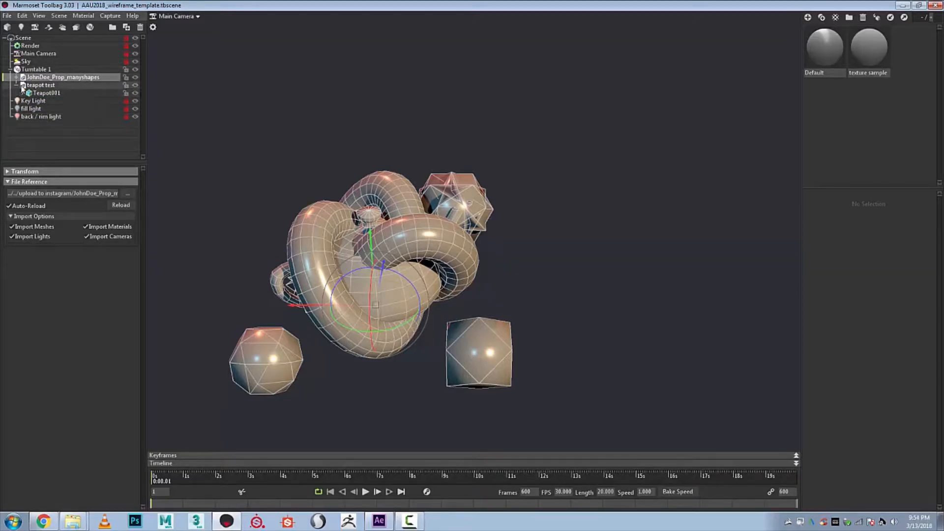
pyautogui.click(136, 85)
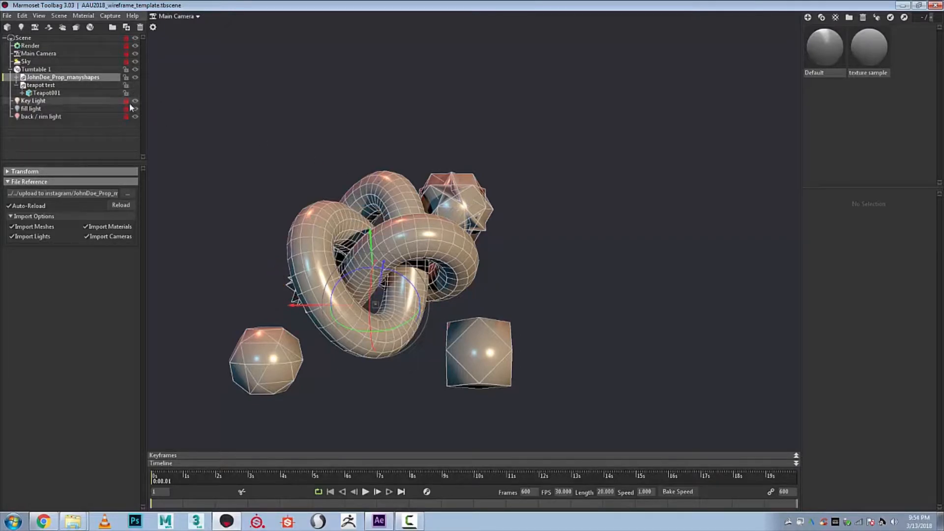
pyautogui.click(379, 122)
# - Rewind the animation to its start and begin a video export with the preset 1920 by 1080 h264 settings
pyautogui.moveTo(155, 471); pyautogui.dragTo(124, 474)
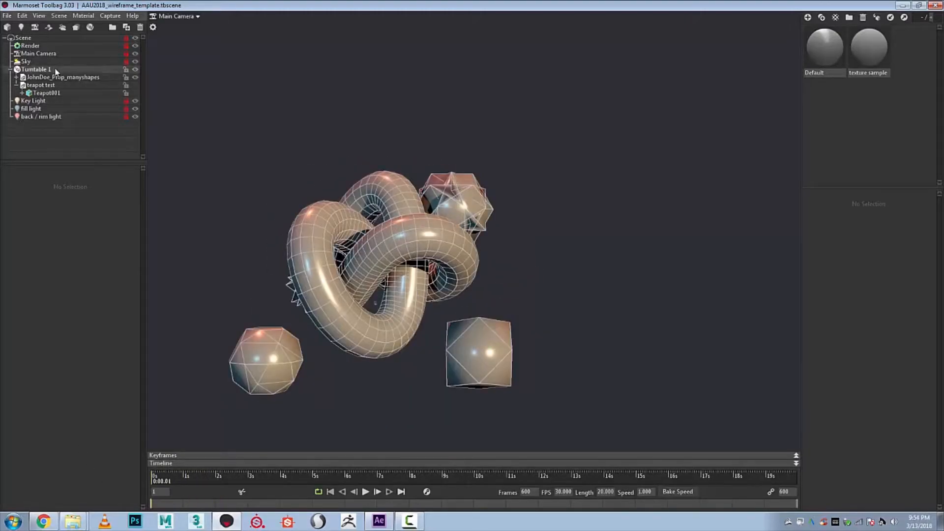
pyautogui.moveTo(154, 475); pyautogui.dragTo(38, 436)
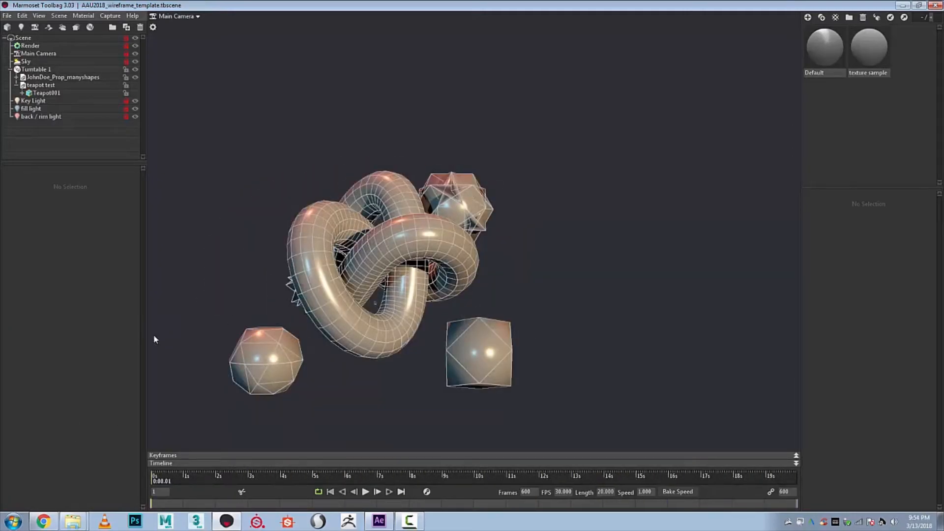
pyautogui.click(107, 17)
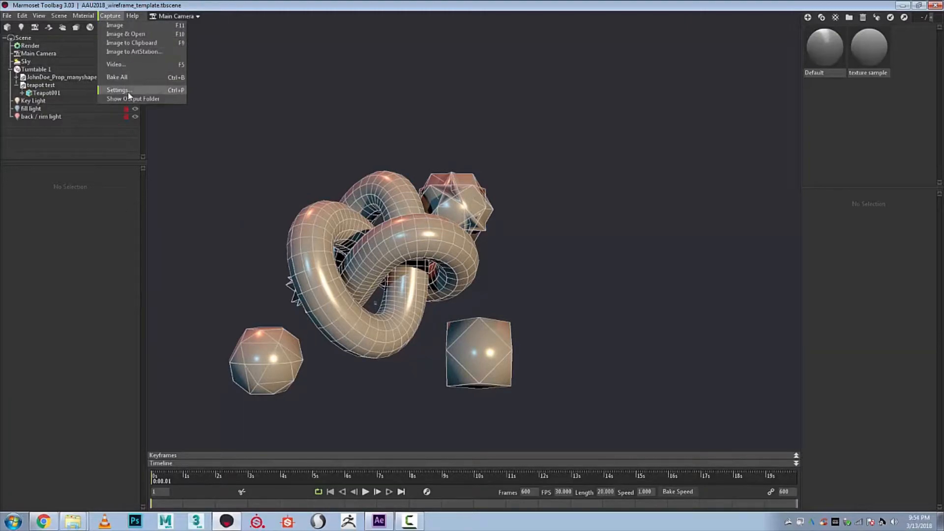
pyautogui.click(139, 64)
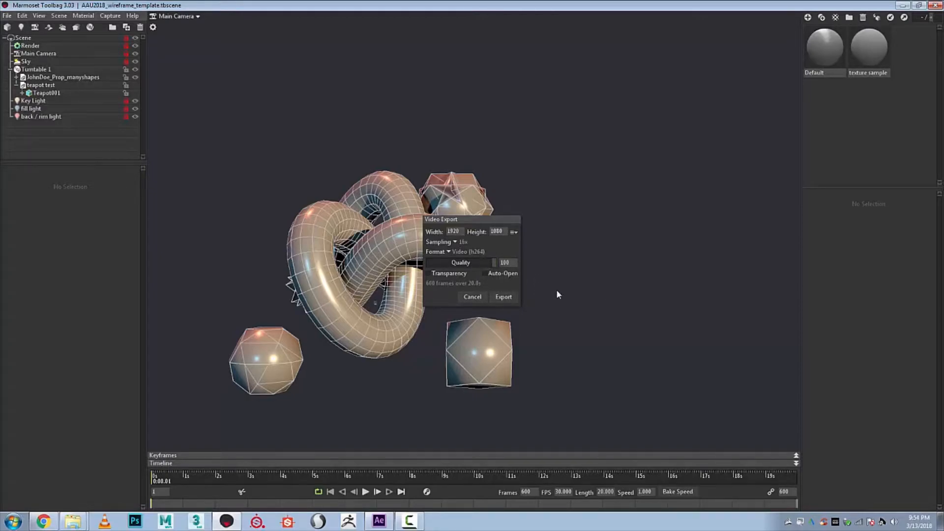
pyautogui.click(503, 297)
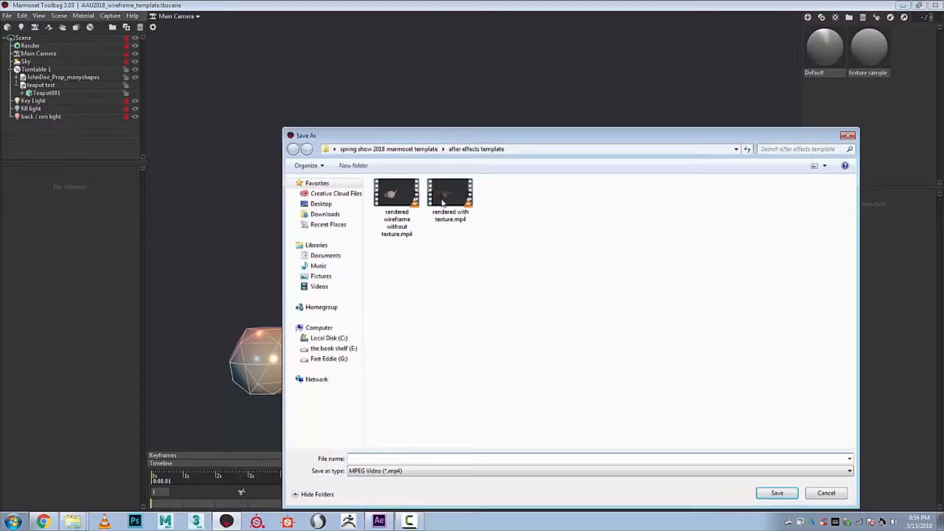
# - Look into the marmoset template folder while choosing the save location, and return to the after effects template folder
pyautogui.click(418, 150)
pyautogui.doubleClick(447, 201)
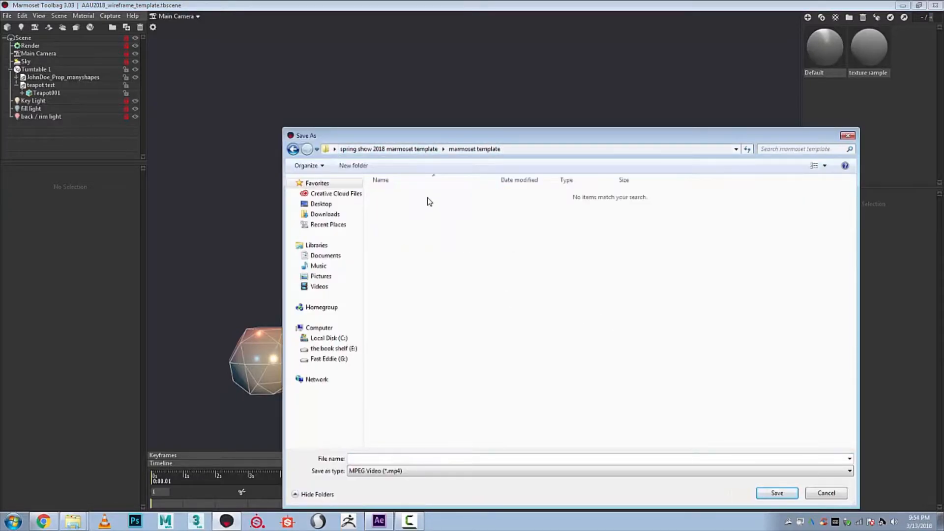
pyautogui.click(409, 150)
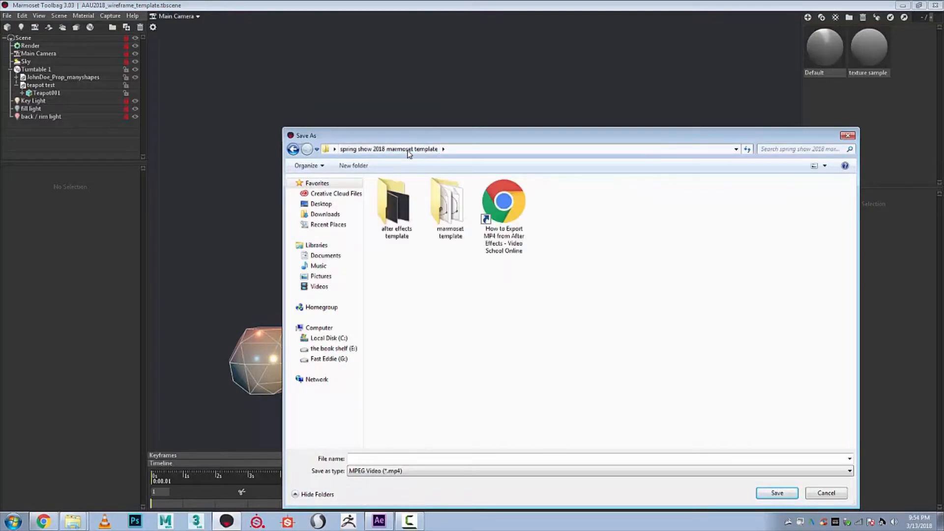
pyautogui.doubleClick(401, 212)
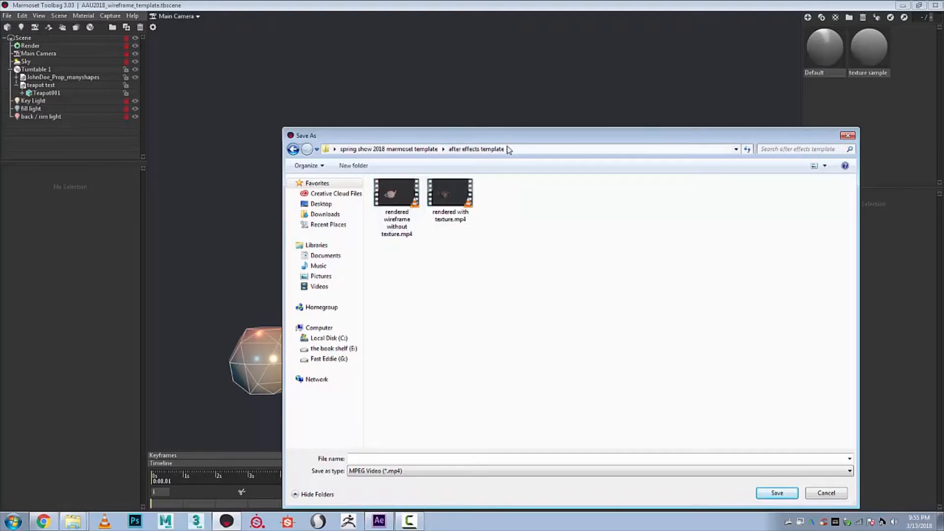
pyautogui.moveTo(516, 135); pyautogui.dragTo(552, 111)
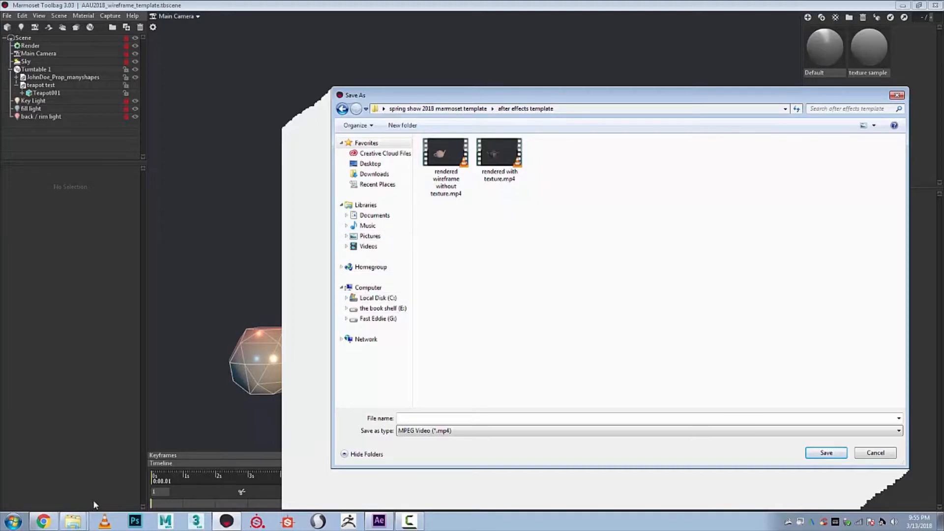
# - Open the after effects template folder in the file browser and compare the wireframe and textured rendered videos
pyautogui.moveTo(73, 521)
pyautogui.click(80, 481)
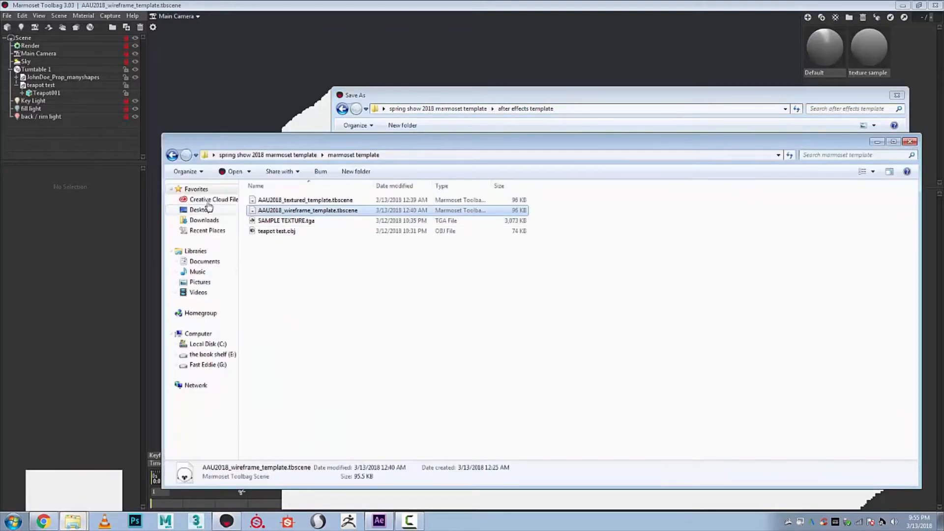
pyautogui.click(268, 155)
pyautogui.doubleClick(272, 209)
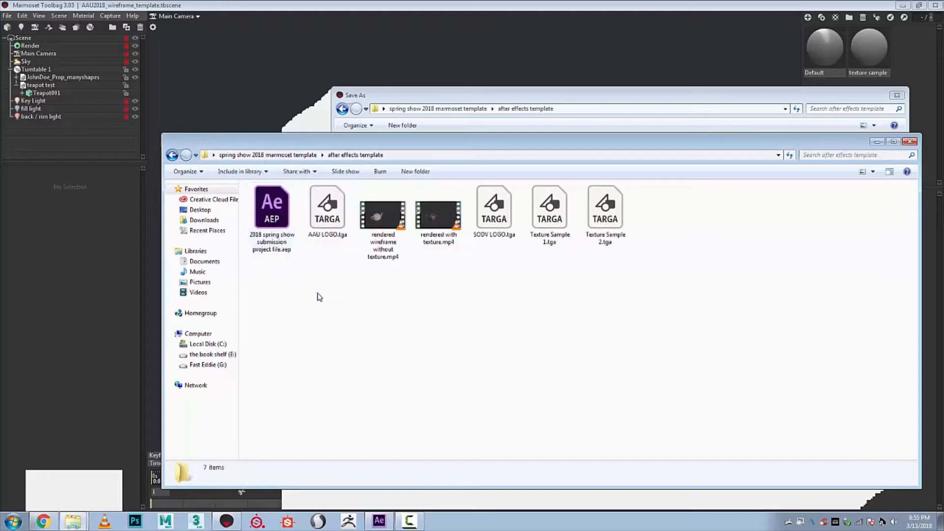
pyautogui.click(374, 236)
pyautogui.click(439, 232)
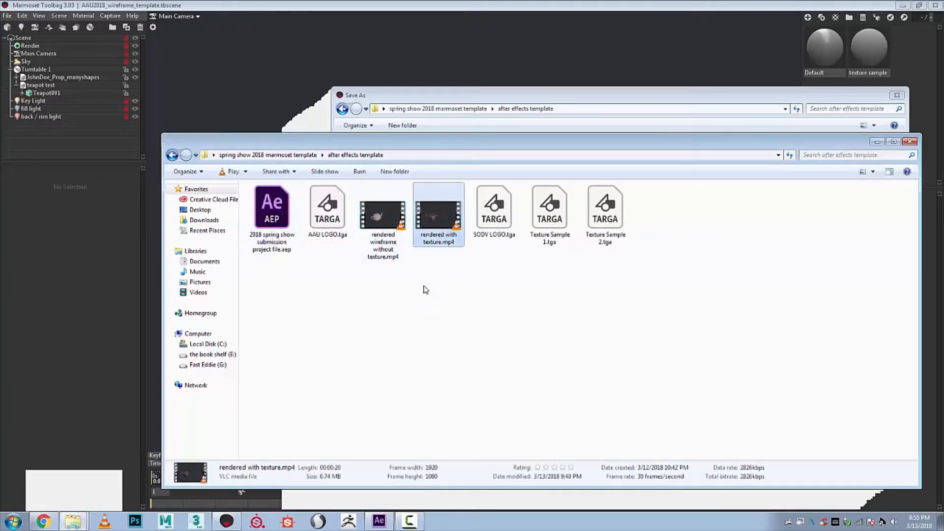
pyautogui.press('Left')
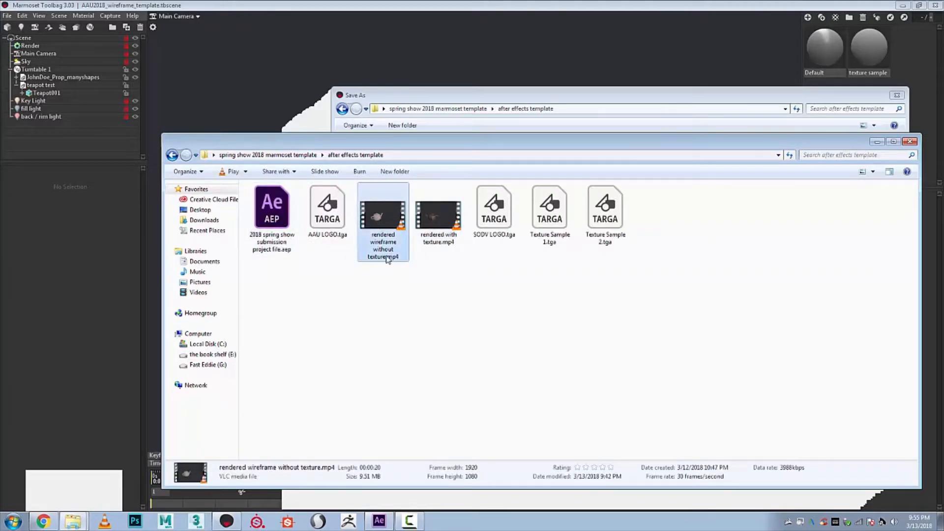
pyautogui.click(445, 241)
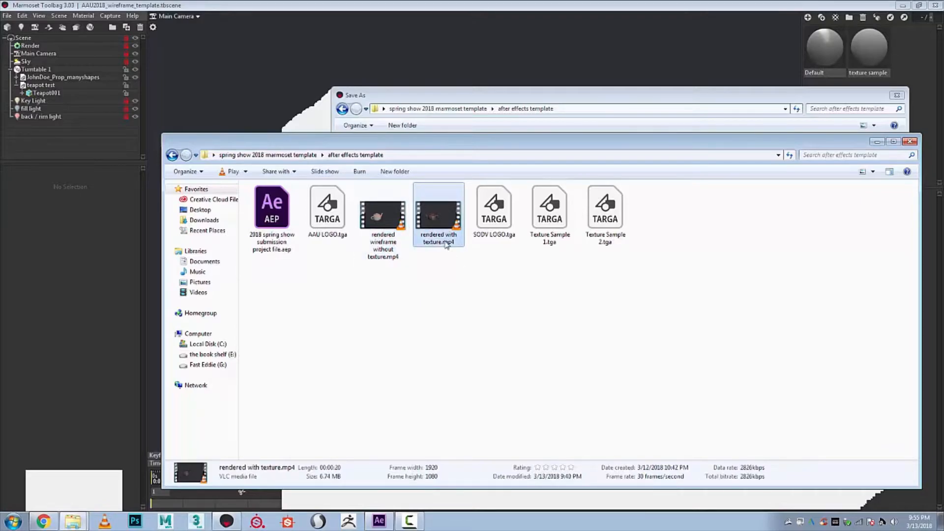
# - Switch to After Effects and scrub the composition to 0:00:08:24 to review the wireframe-to-texture transition
pyautogui.click(378, 521)
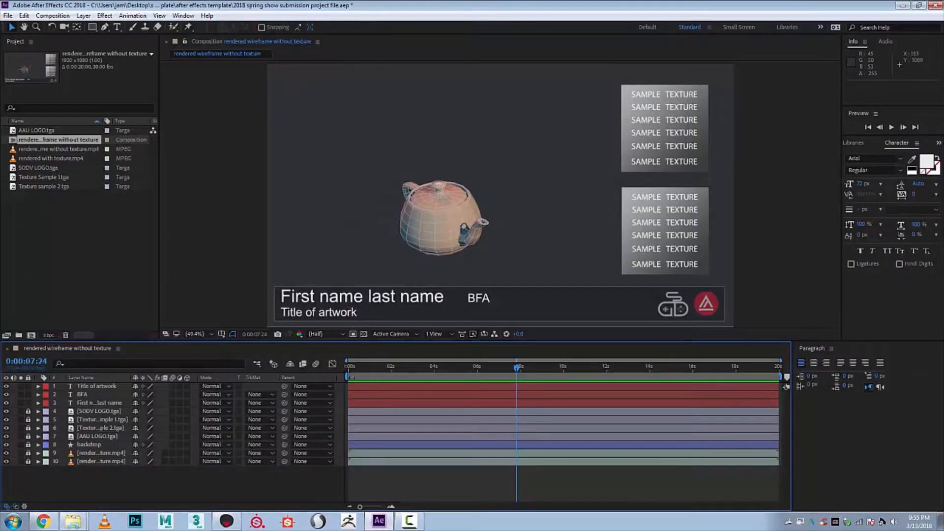
pyautogui.moveTo(514, 368); pyautogui.dragTo(537, 371)
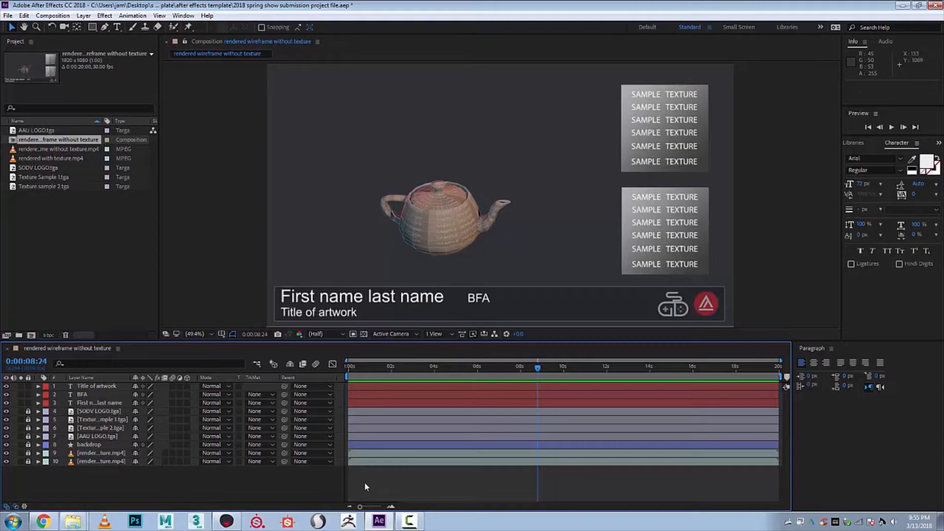
# - Return to Marmoset Toolbag and save the export over rendered wireframe without texture.mp4 in the after effects template folder
pyautogui.click(226, 520)
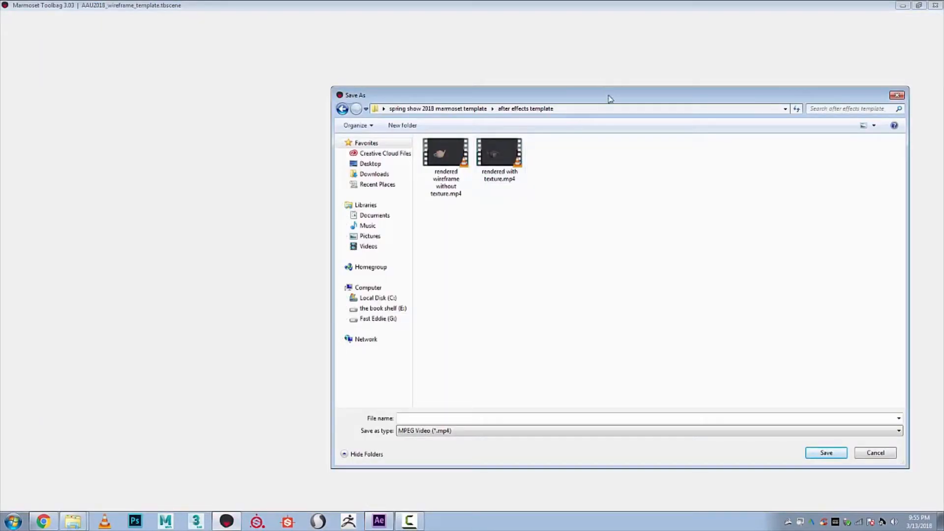
pyautogui.moveTo(609, 94); pyautogui.dragTo(559, 74)
pyautogui.click(407, 131)
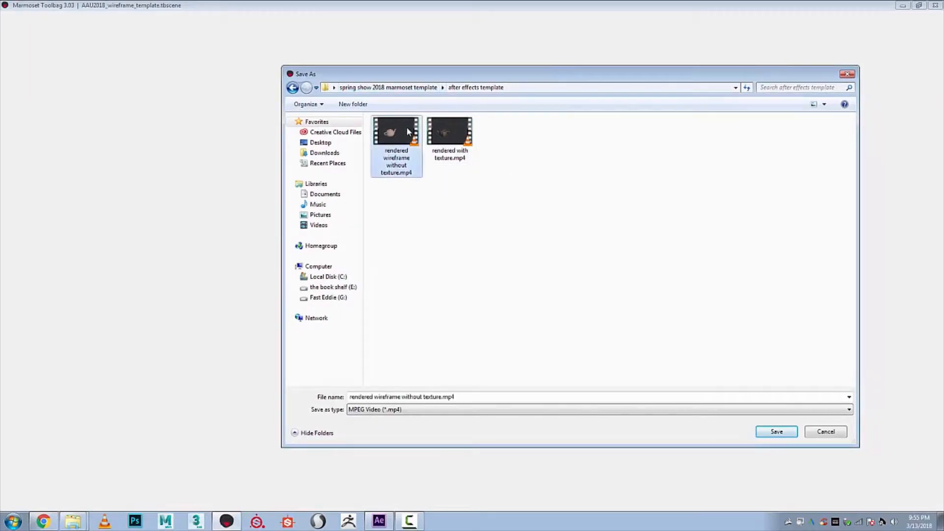
pyautogui.click(777, 431)
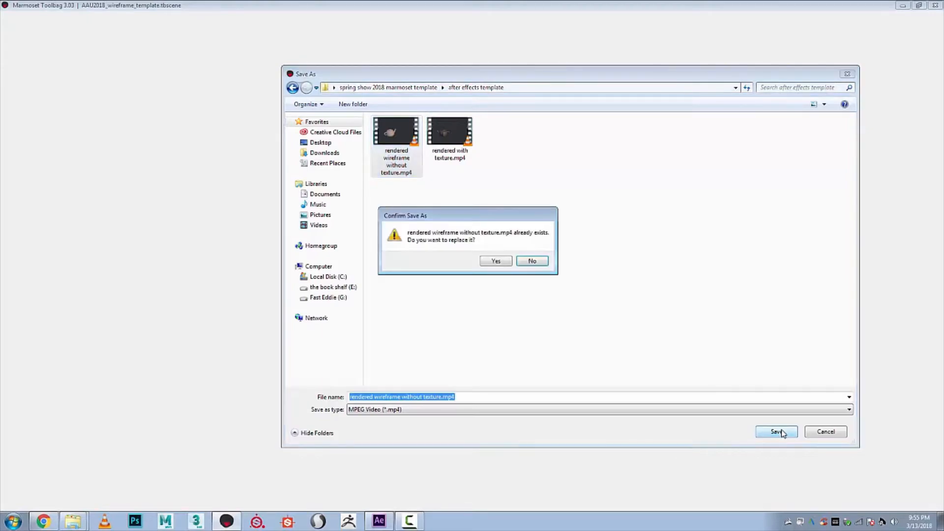
pyautogui.click(496, 261)
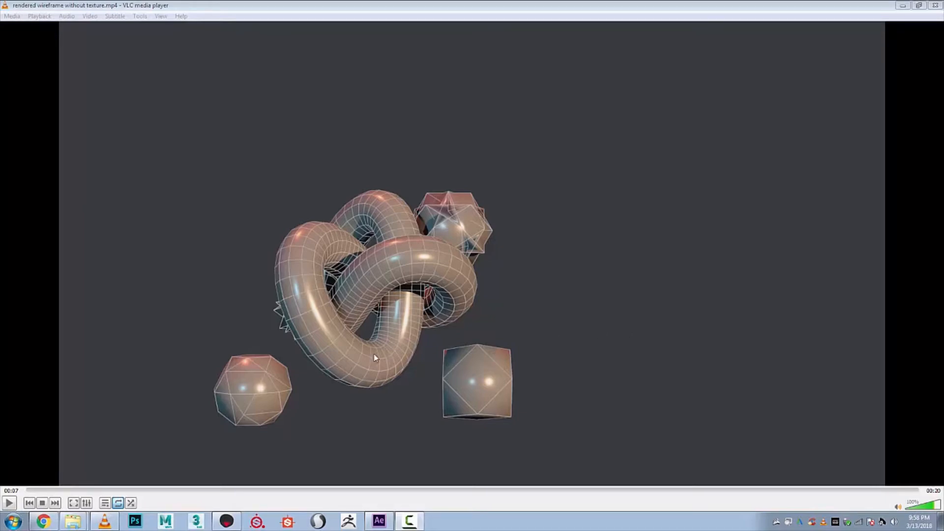
# - Play the exported wireframe video from its beginning in VLC media player, and close the player
pyautogui.click(26, 490)
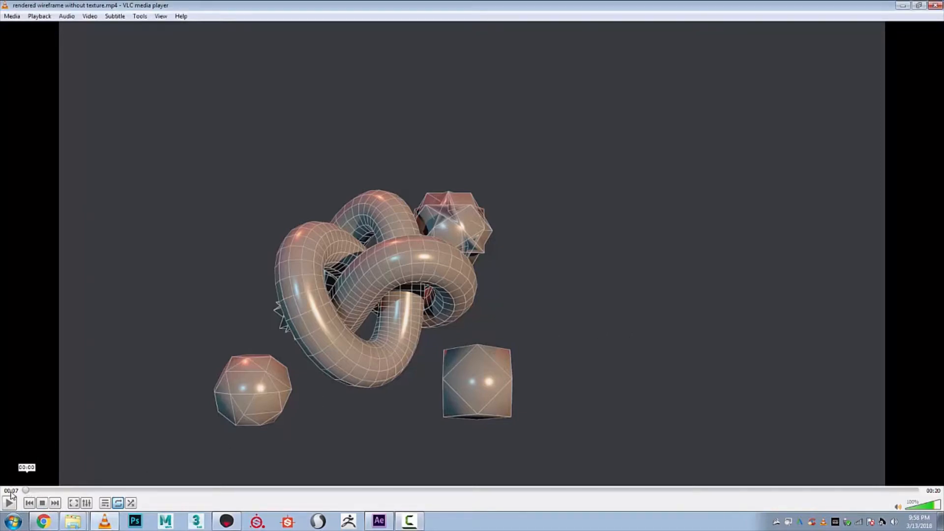
pyautogui.click(8, 502)
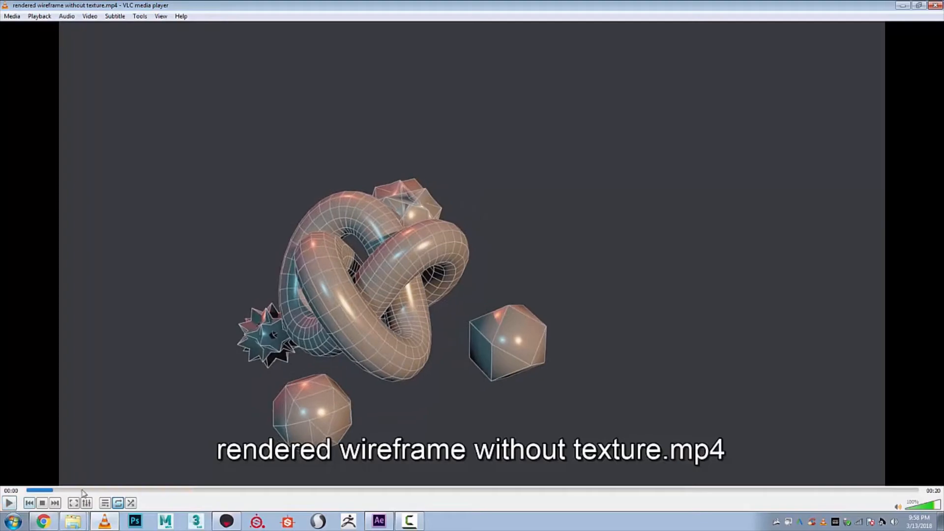
pyautogui.click(935, 5)
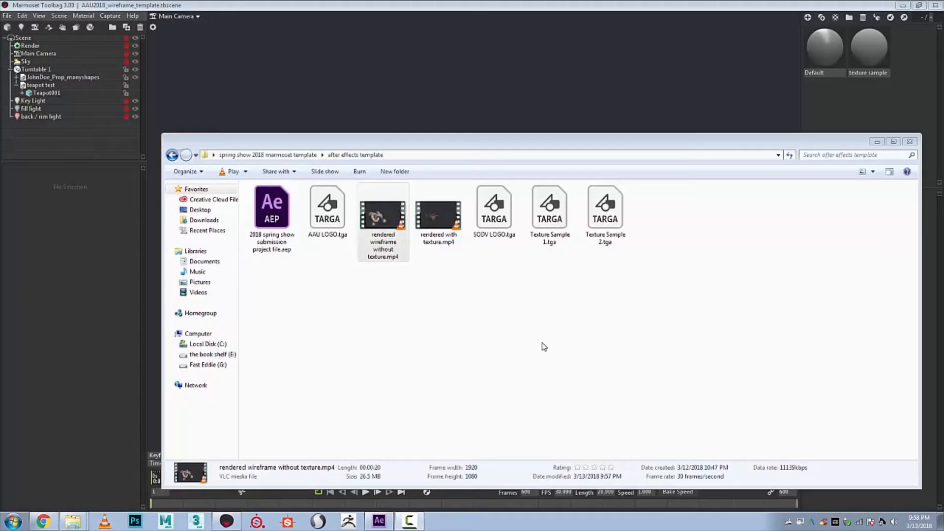
# - Close the wireframe scene and open AAU2018_textured_template.tbscene from the marmoset template folder
pyautogui.click(544, 347)
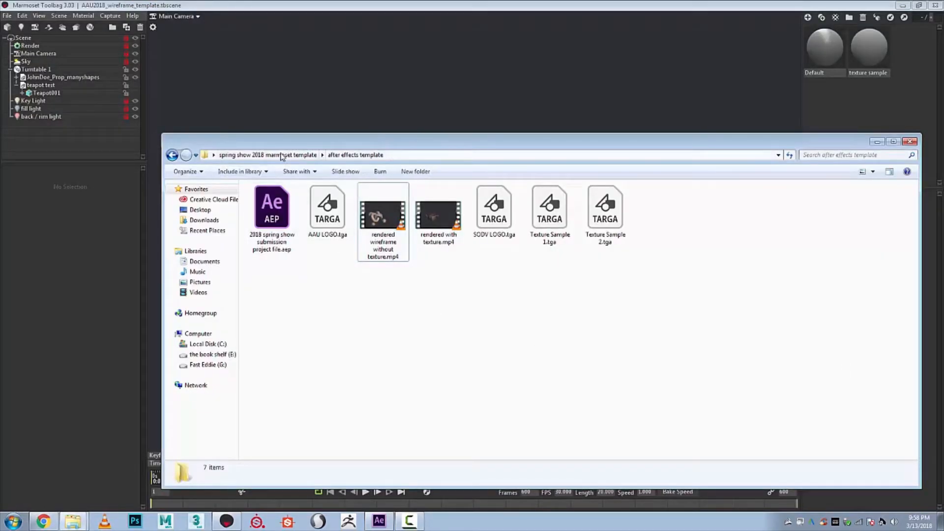
pyautogui.press('BackSpace')
pyautogui.doubleClick(321, 212)
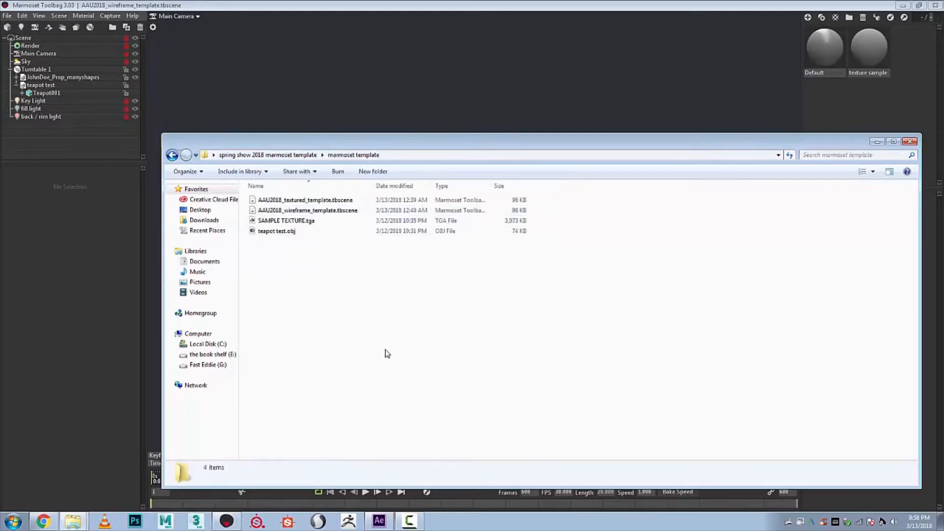
pyautogui.click(449, 4)
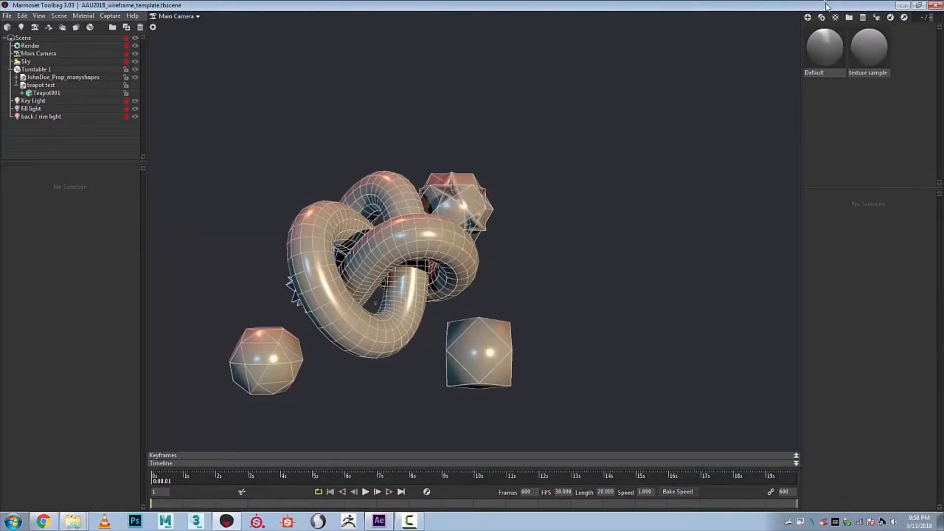
pyautogui.click(935, 6)
pyautogui.click(520, 295)
pyautogui.click(301, 202)
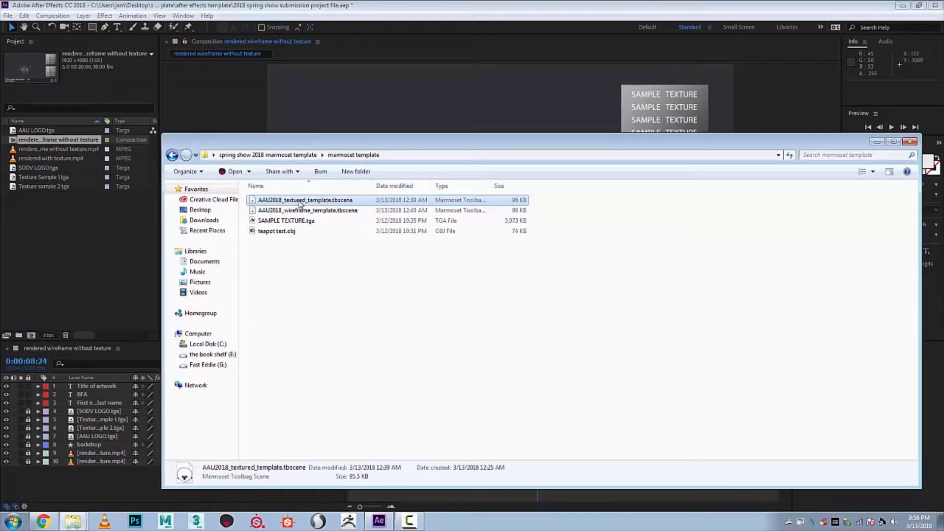
pyautogui.doubleClick(300, 202)
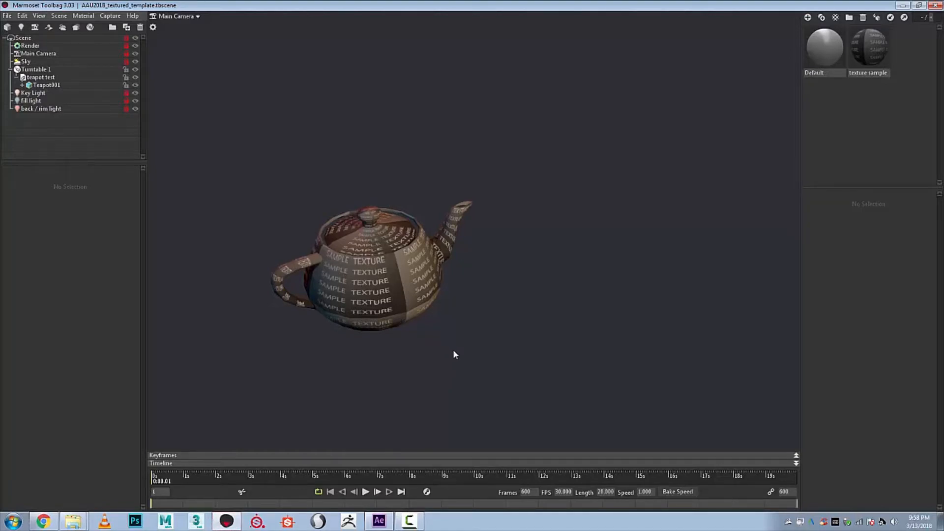
# - Import the manyshapes prop OBJ from the upload to instagram folder into the textured Marmoset scene
pyautogui.moveTo(158, 481)
pyautogui.mouseDown()
pyautogui.moveTo(770, 472)
pyautogui.moveTo(358, 453)
pyautogui.moveTo(155, 478)
pyautogui.mouseUp()
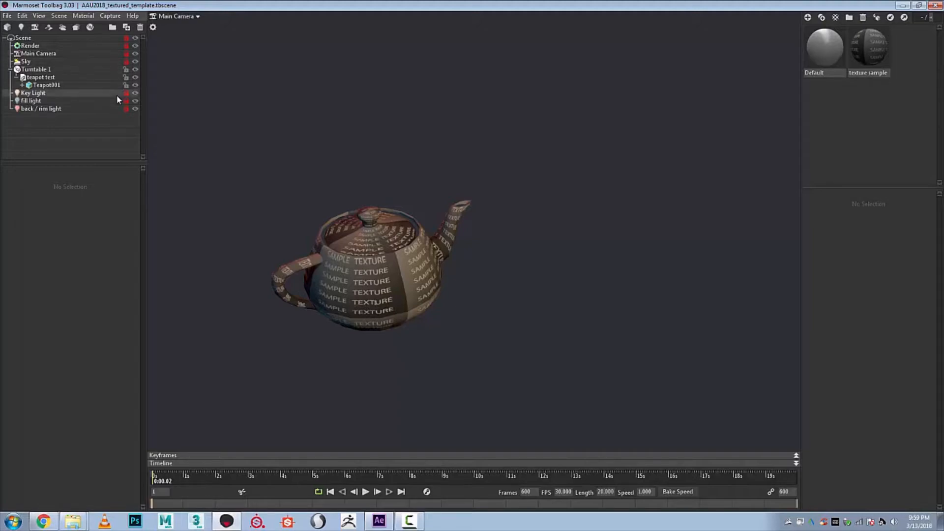
pyautogui.click(74, 522)
pyautogui.click(87, 486)
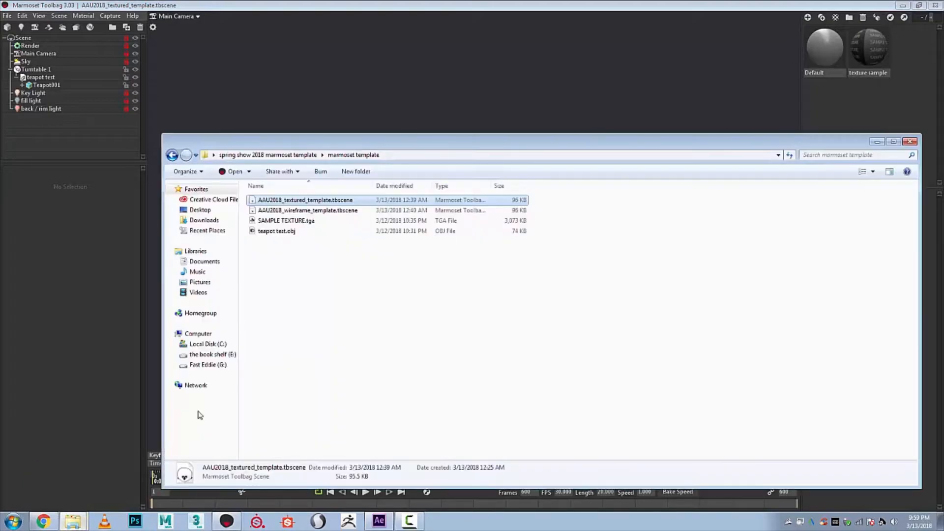
pyautogui.press('BackSpace')
pyautogui.click(79, 523)
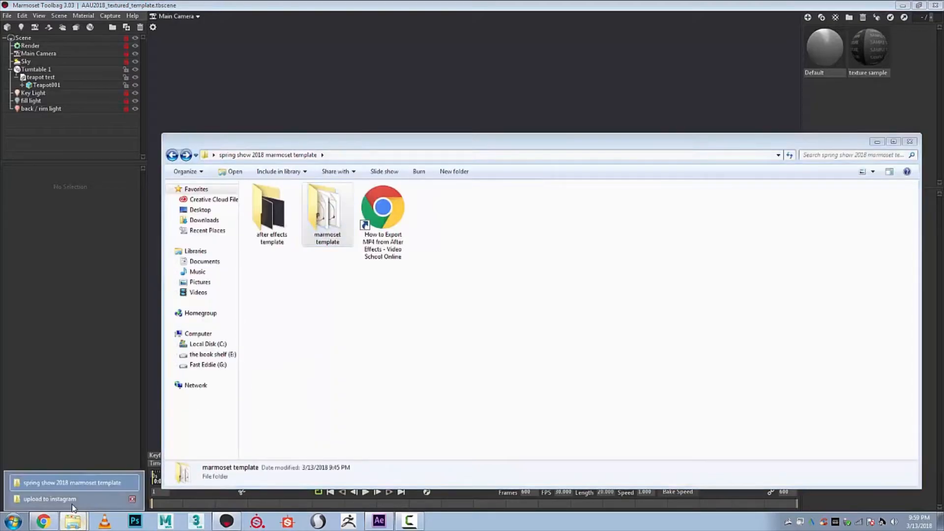
pyautogui.click(84, 497)
pyautogui.click(537, 148)
pyautogui.click(877, 142)
pyautogui.click(731, 331)
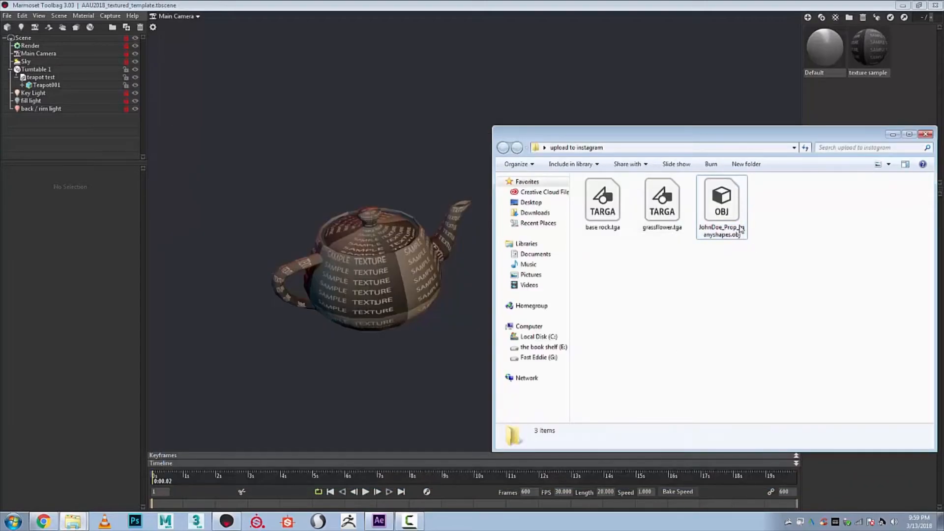
pyautogui.moveTo(737, 238); pyautogui.dragTo(344, 253)
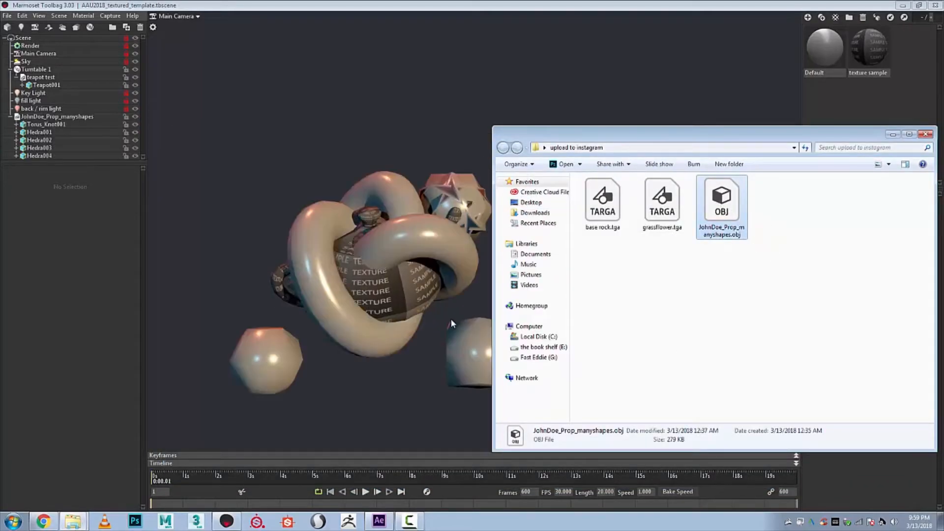
# - Parent the imported manyshapes prop to Turntable 1 and hide the teapot test model
pyautogui.click(11, 117)
pyautogui.click(41, 118)
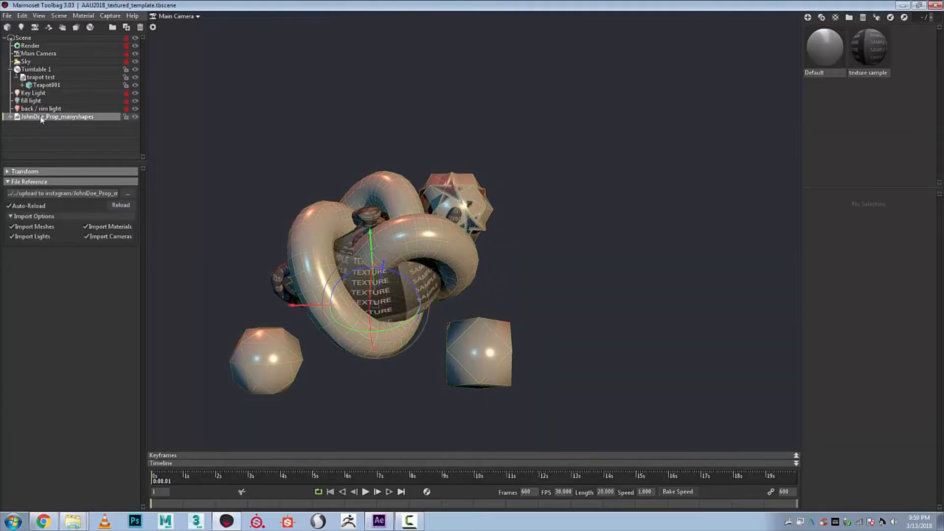
pyautogui.moveTo(41, 118); pyautogui.dragTo(32, 73)
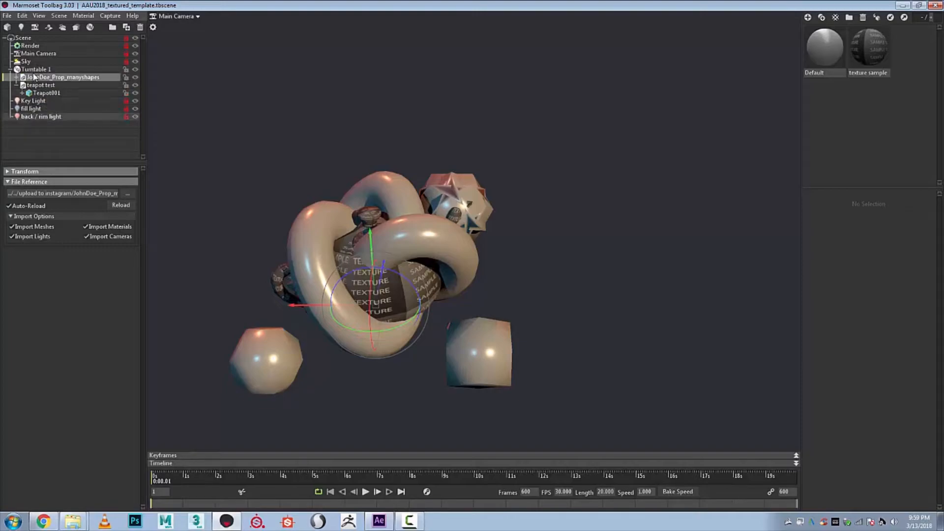
pyautogui.click(135, 85)
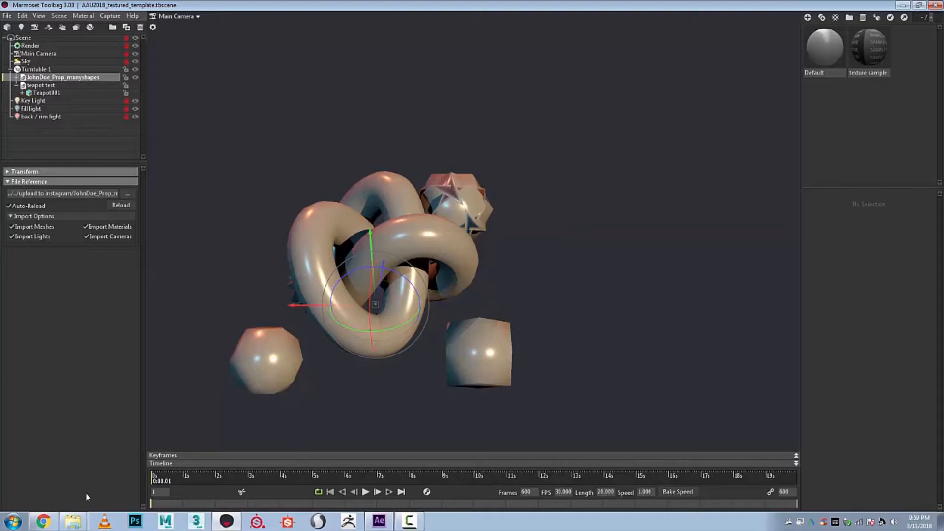
# - Add a new default material to the scene's material library
pyautogui.click(71, 523)
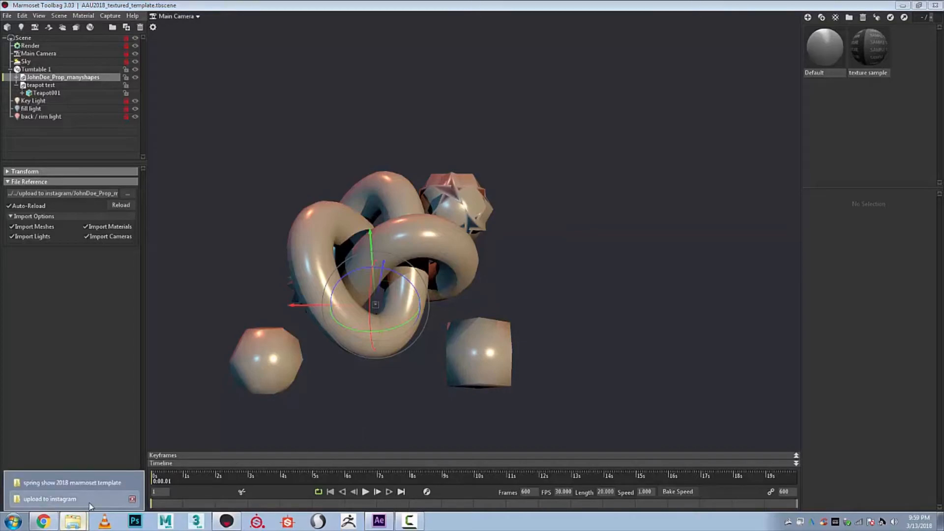
pyautogui.click(867, 46)
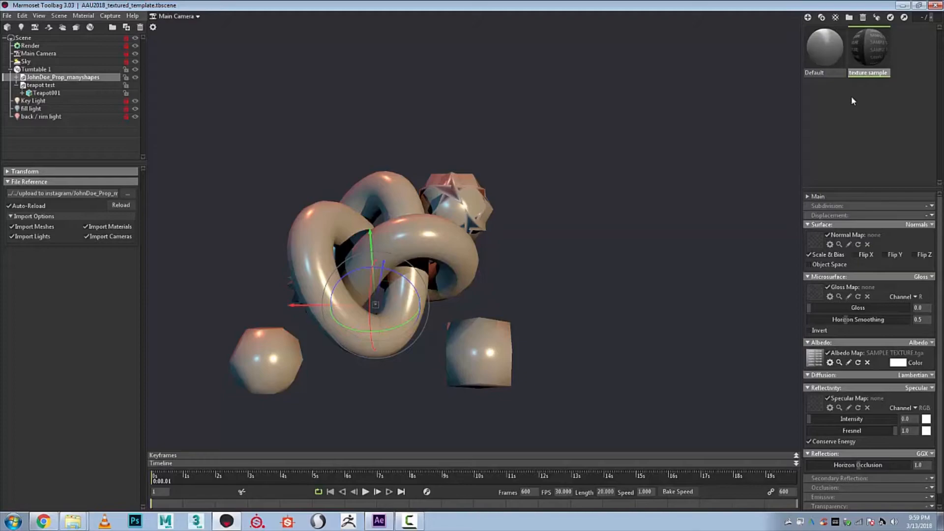
pyautogui.click(863, 95)
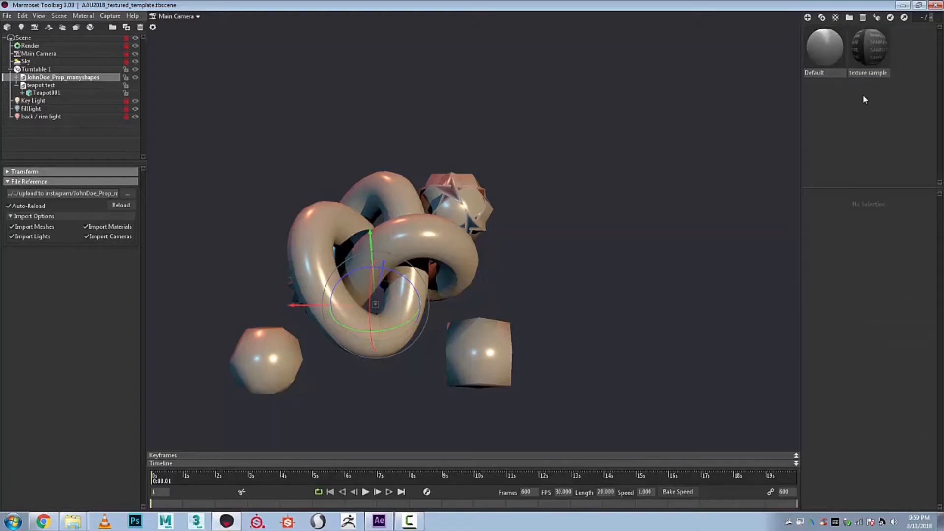
pyautogui.click(808, 18)
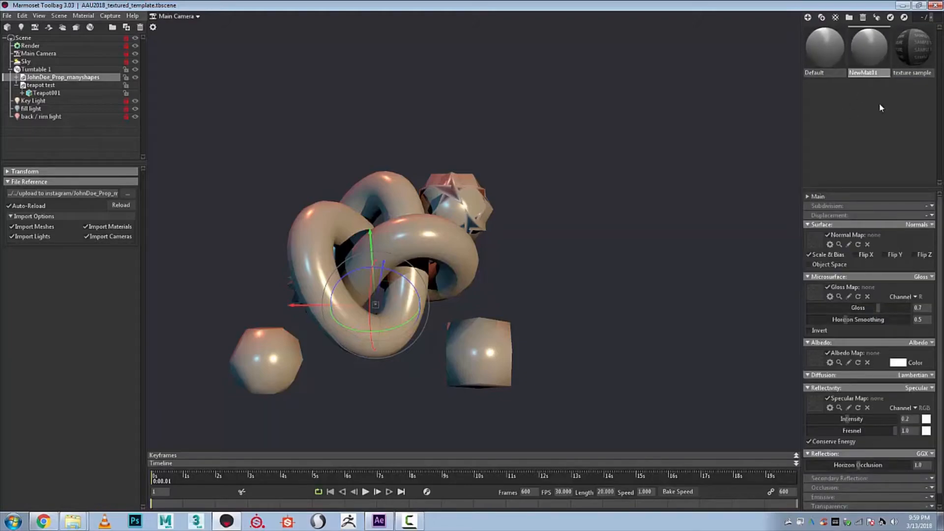
# - Load base rock.tga as the texture sample material's albedo map and apply that material to the imported manyshapes prop
pyautogui.click(913, 62)
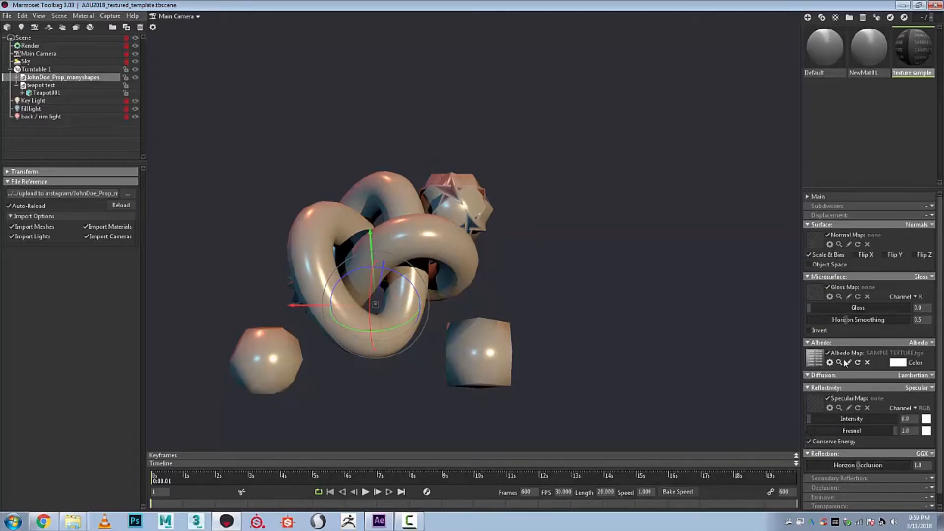
pyautogui.moveTo(74, 520)
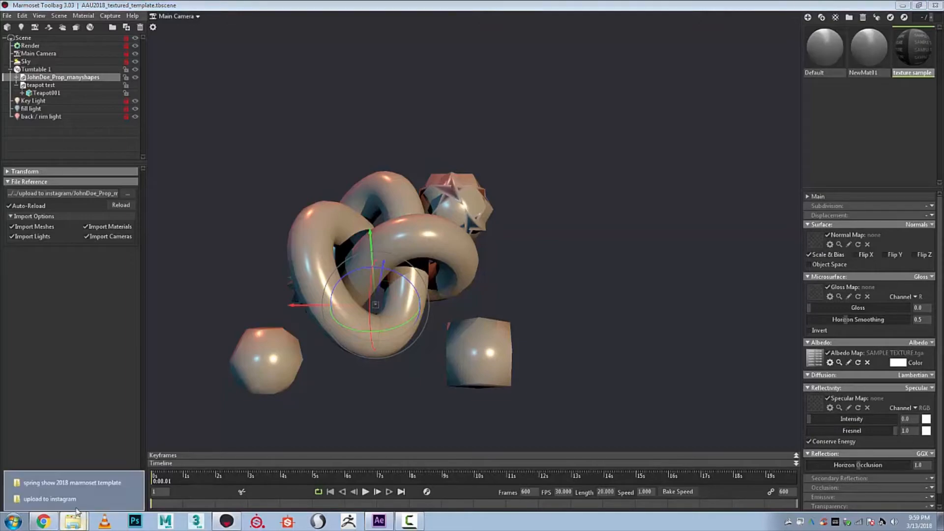
pyautogui.click(74, 501)
pyautogui.moveTo(756, 138); pyautogui.dragTo(517, 124)
pyautogui.click(424, 194)
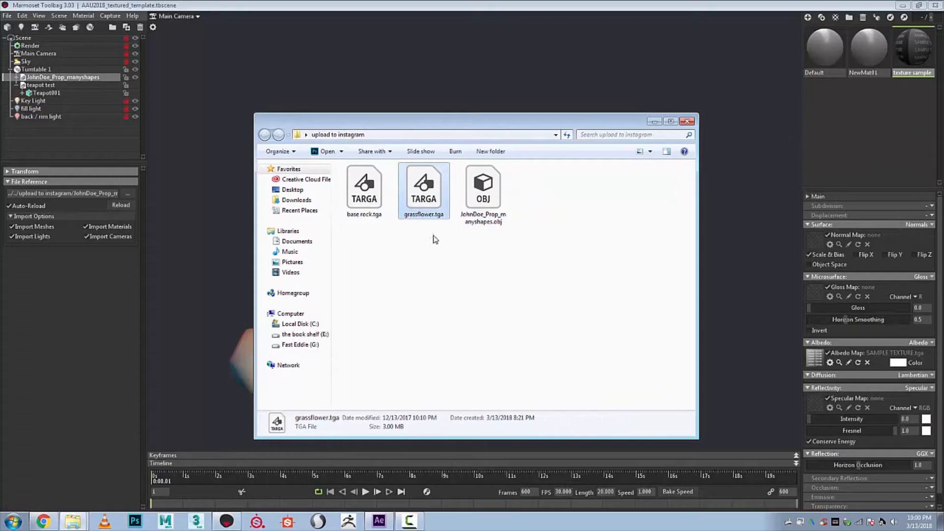
pyautogui.moveTo(364, 193); pyautogui.dragTo(816, 358)
pyautogui.moveTo(567, 127); pyautogui.dragTo(664, 295)
pyautogui.click(744, 126)
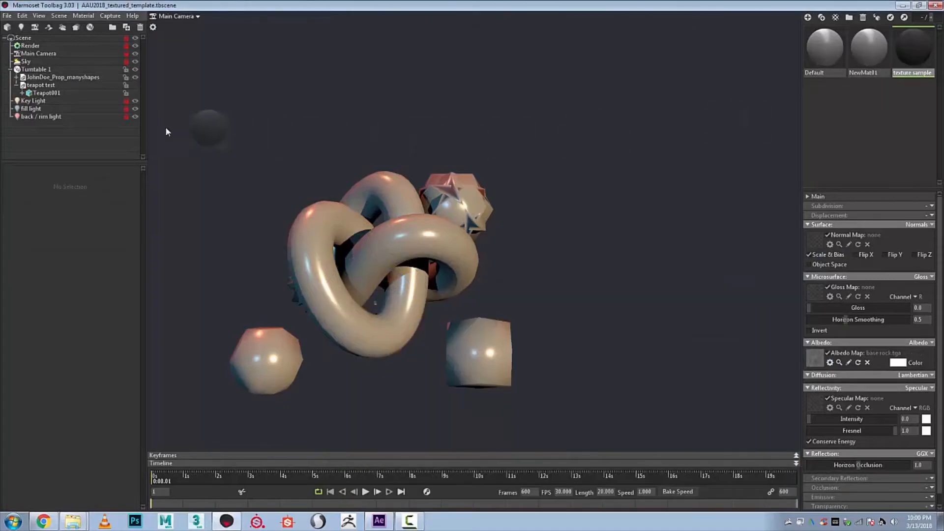
pyautogui.click(57, 77)
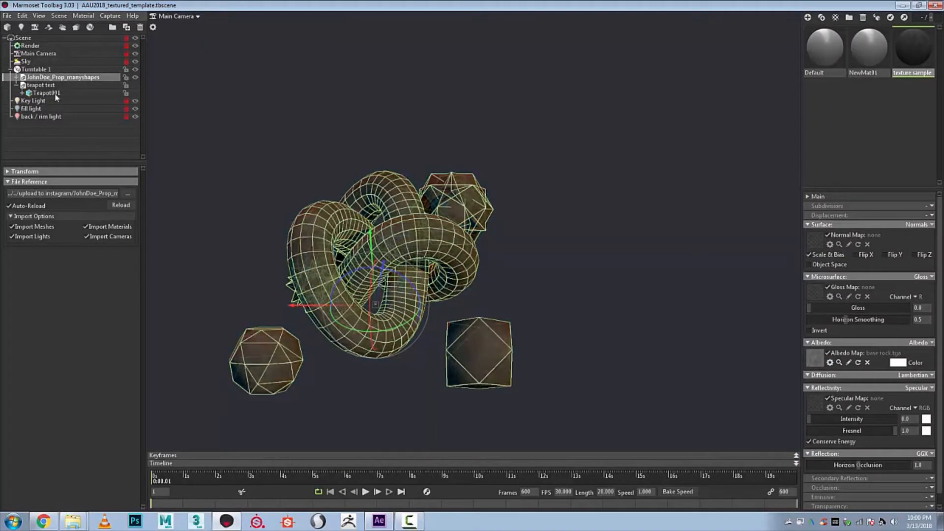
pyautogui.click(599, 340)
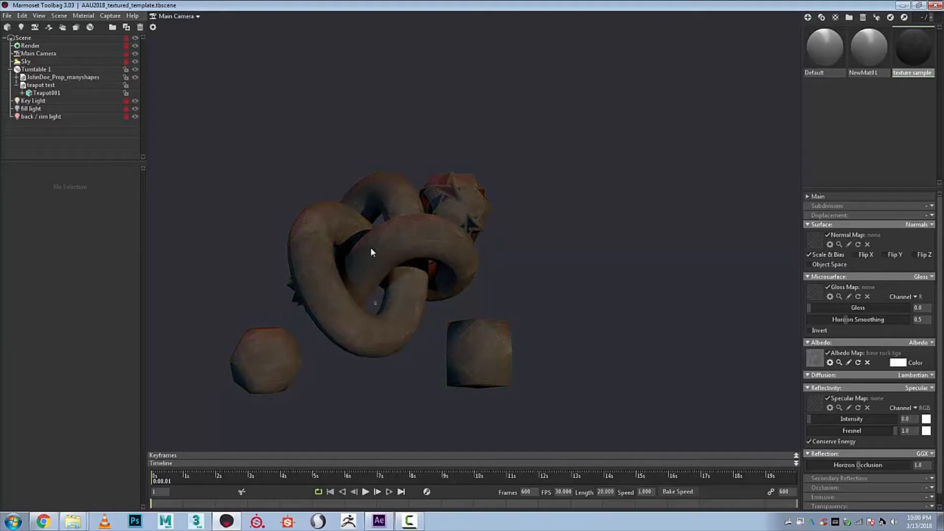
# - Export the textured turntable as a 1920 x 1080 h264 video, replacing rendered with texture.mp4 in the after effects template folder
pyautogui.click(110, 16)
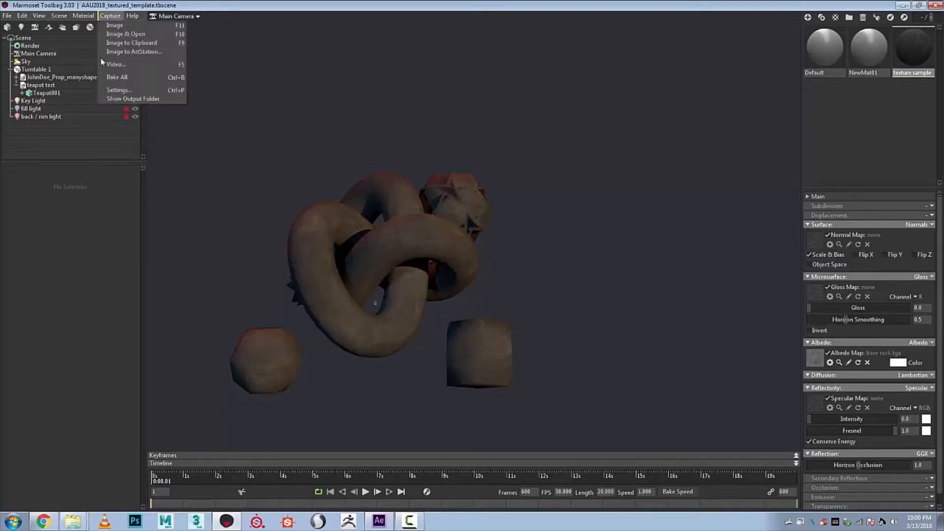
pyautogui.click(138, 68)
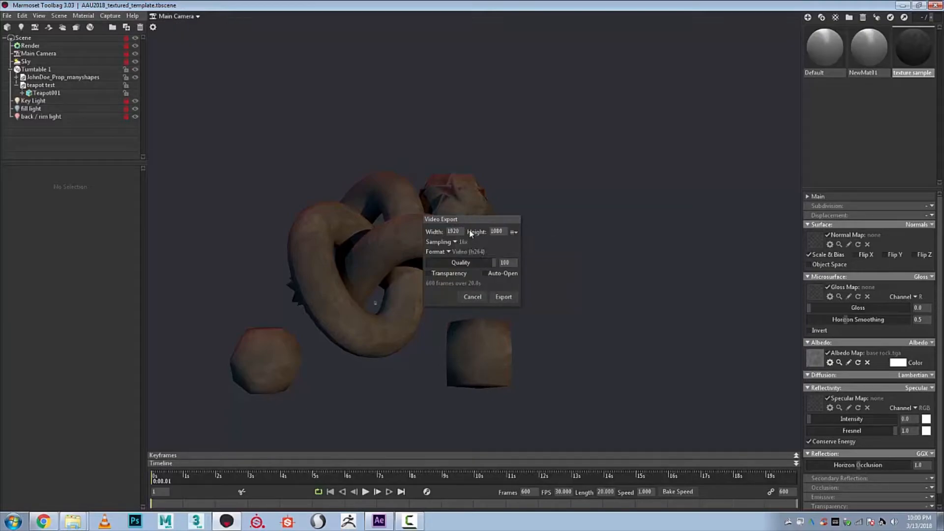
pyautogui.click(485, 273)
pyautogui.click(504, 297)
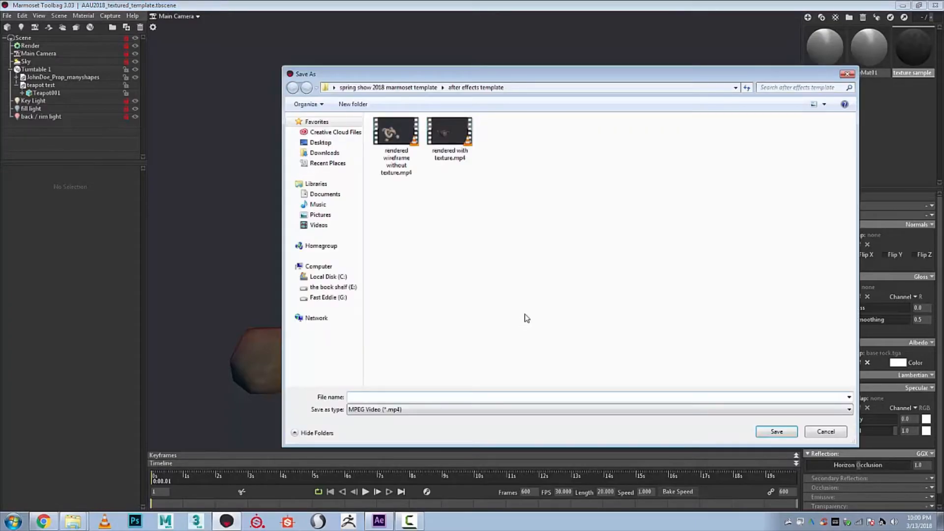
pyautogui.click(393, 88)
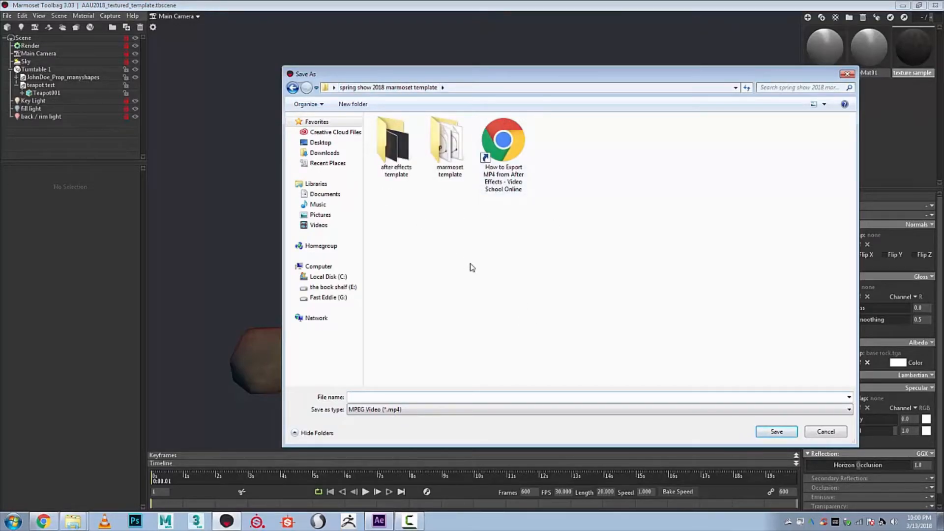
pyautogui.doubleClick(393, 146)
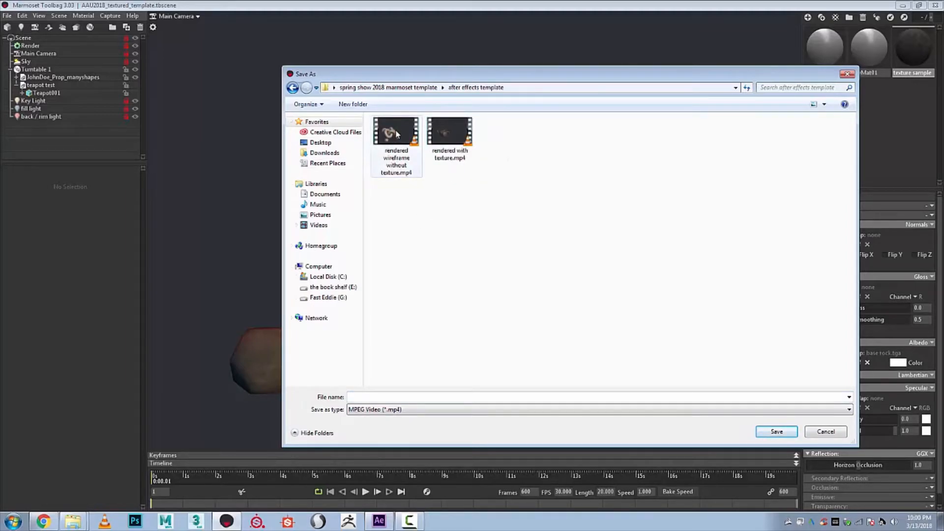
pyautogui.click(397, 133)
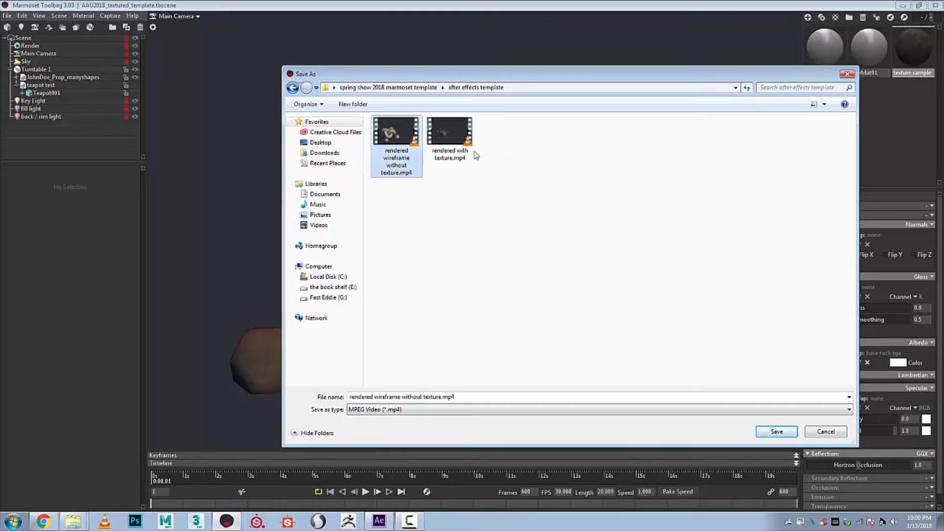
pyautogui.click(454, 143)
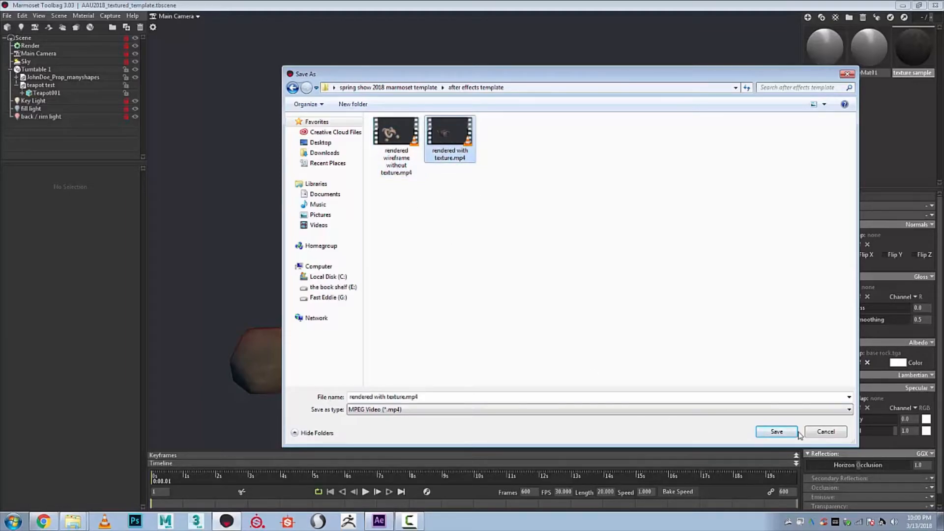
pyautogui.click(782, 435)
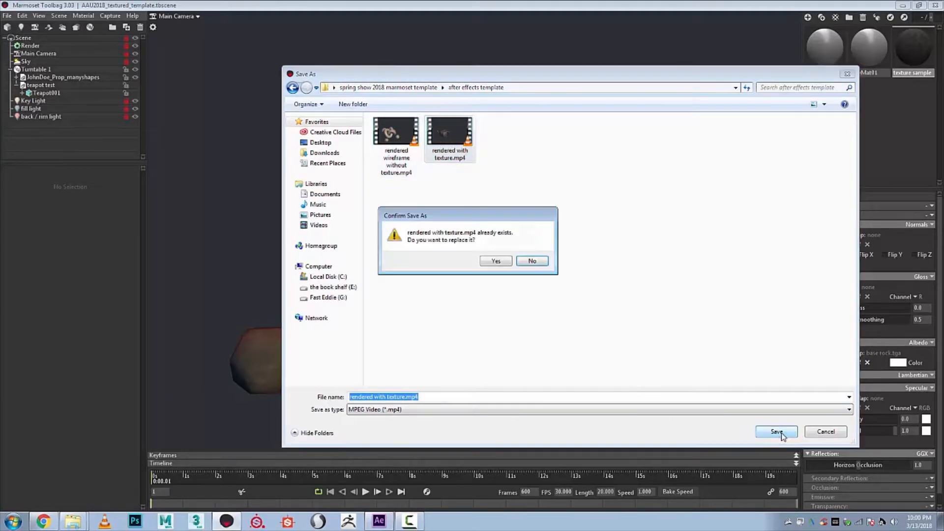
pyautogui.click(495, 263)
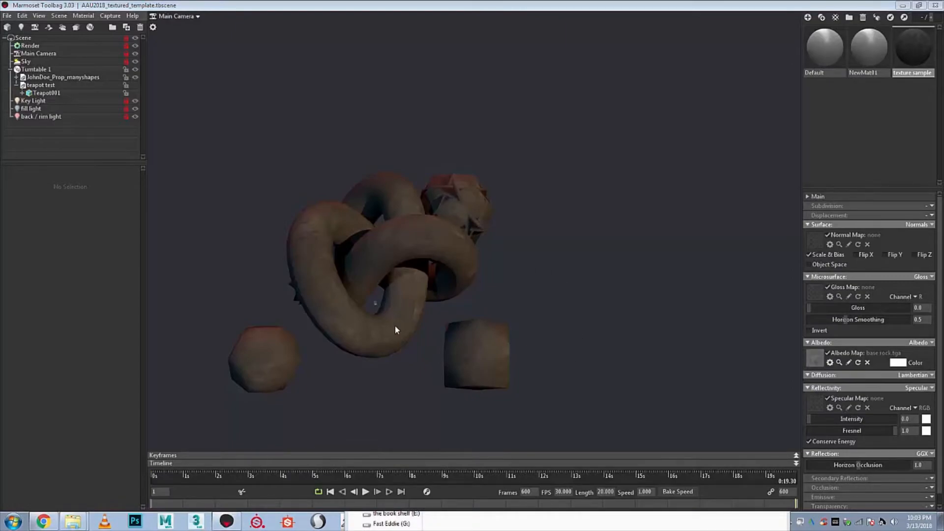
# - Play rendered with texture.mp4 from the after effects template folder in VLC media player, and close the player
pyautogui.moveTo(74, 522)
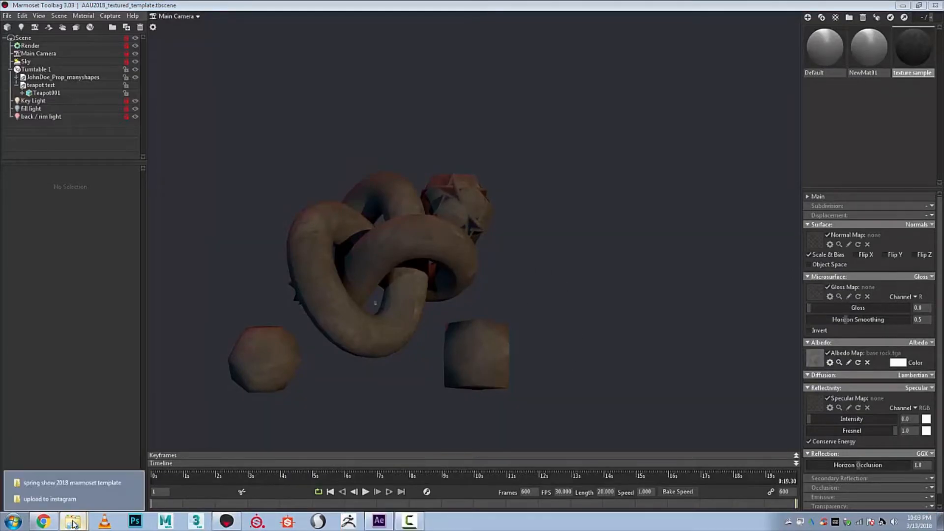
pyautogui.click(90, 484)
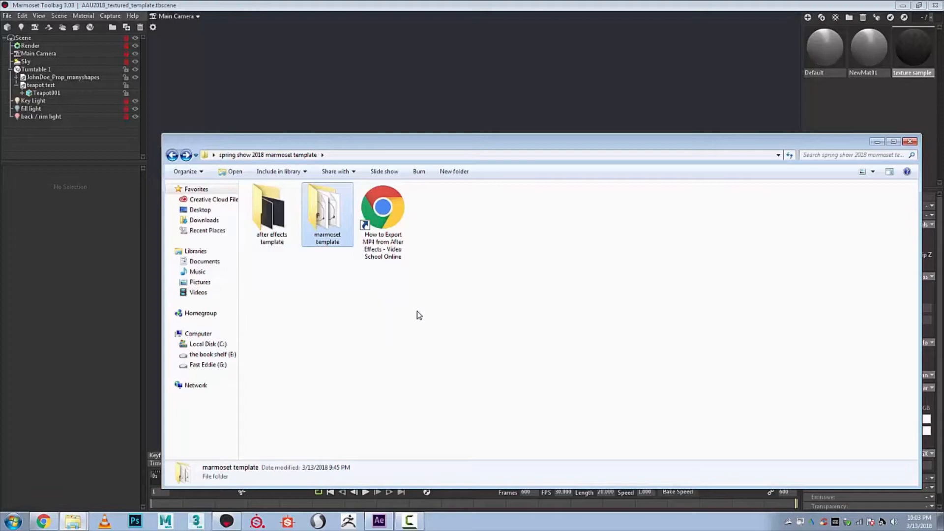
pyautogui.click(279, 218)
pyautogui.doubleClick(279, 218)
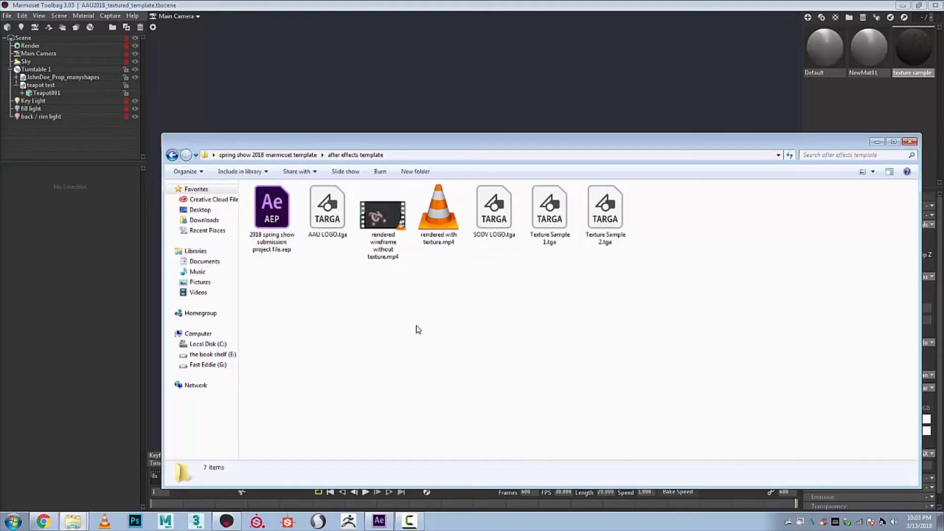
pyautogui.click(437, 222)
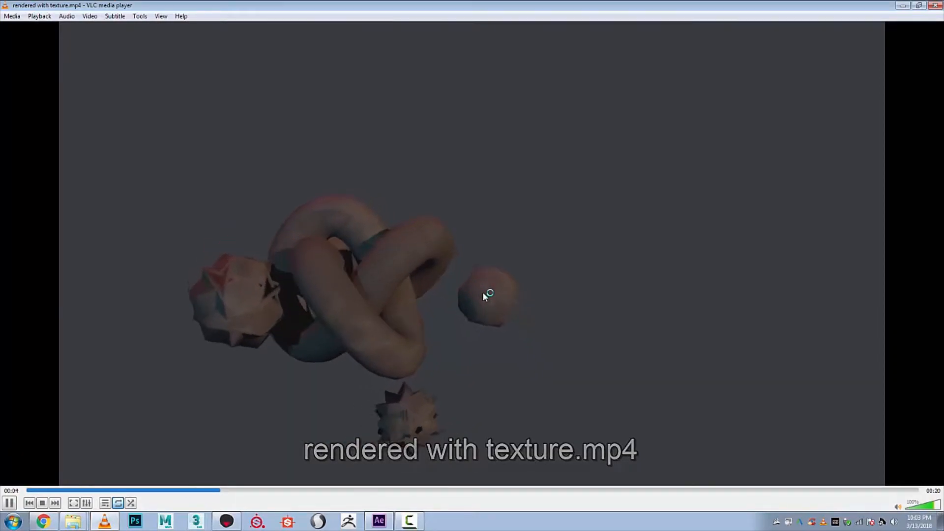
pyautogui.click(931, 6)
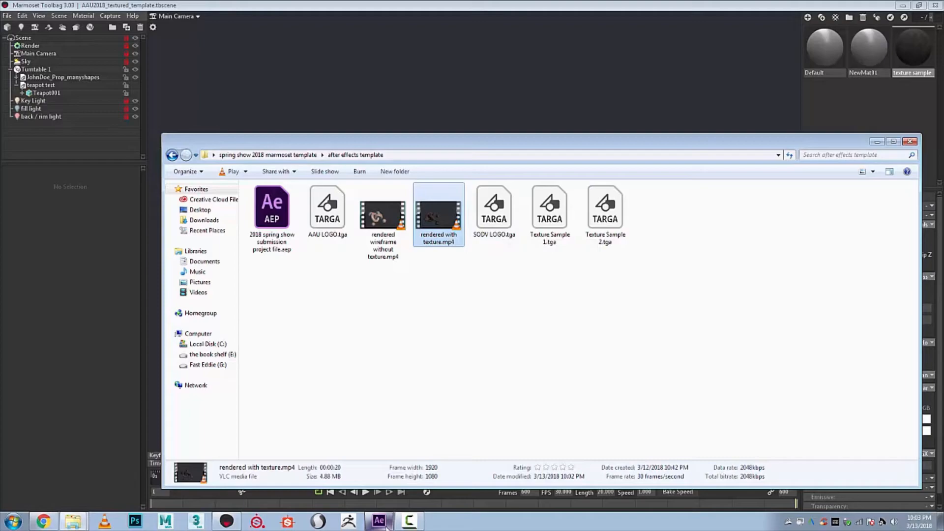
# - Switch to After Effects and activate the rendered wireframe without texture composition view
pyautogui.moveTo(386, 526)
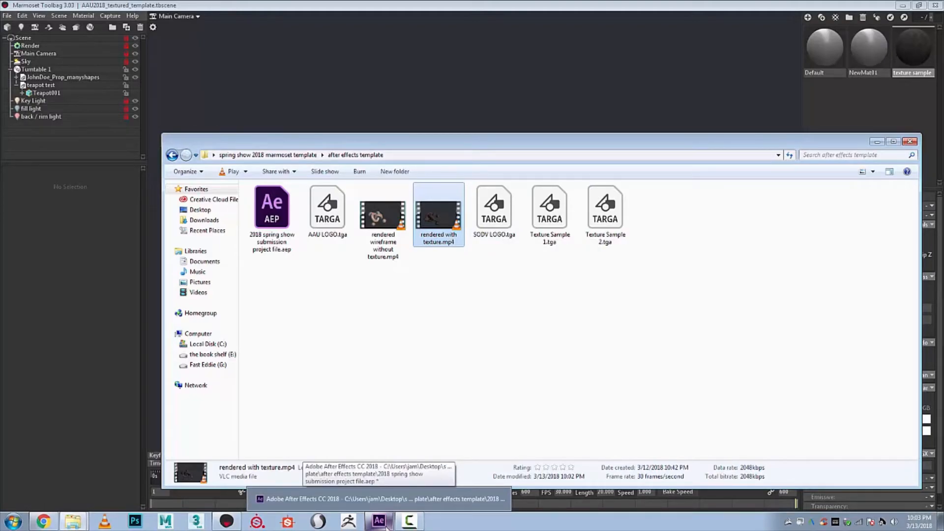
pyautogui.click(387, 526)
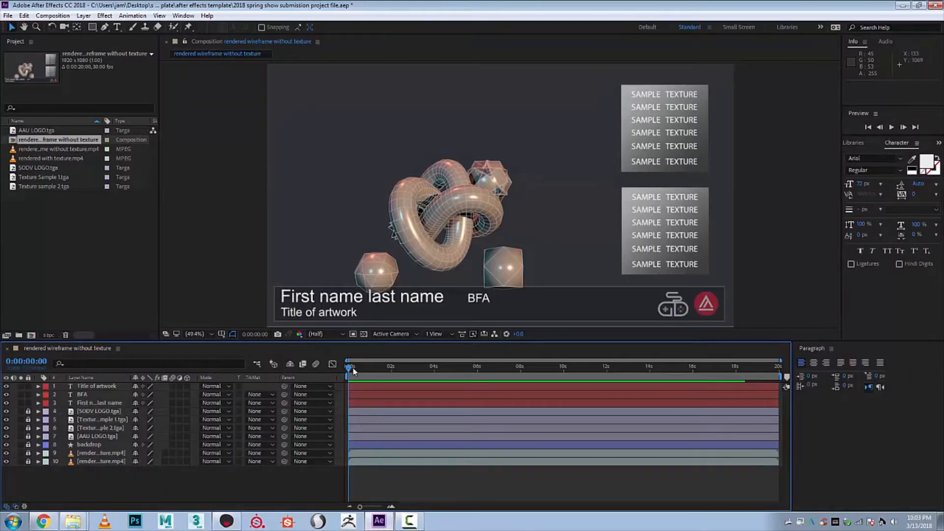
pyautogui.click(222, 238)
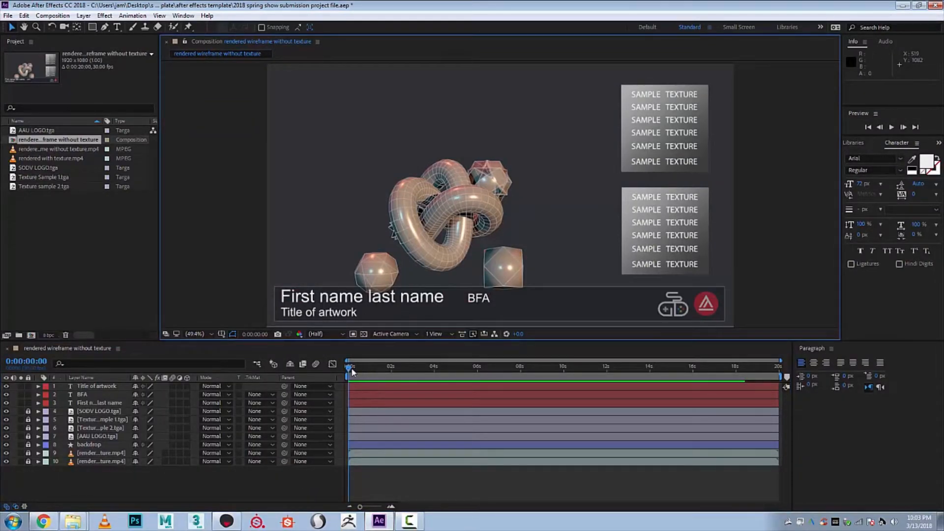
# - Preview the rendered wireframe without texture composition, stop playback, and select the Texture sample 2.tga footage
pyautogui.press('space')
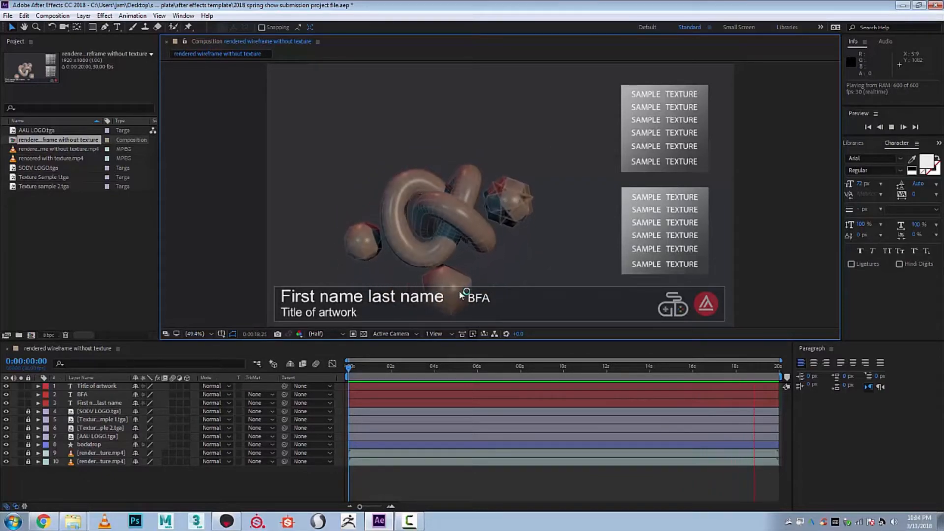
pyautogui.press('space')
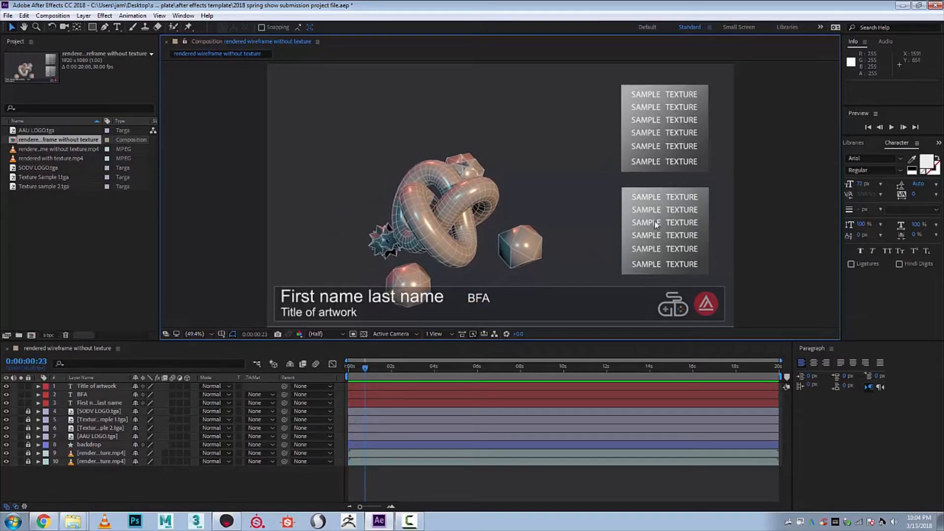
pyautogui.click(43, 187)
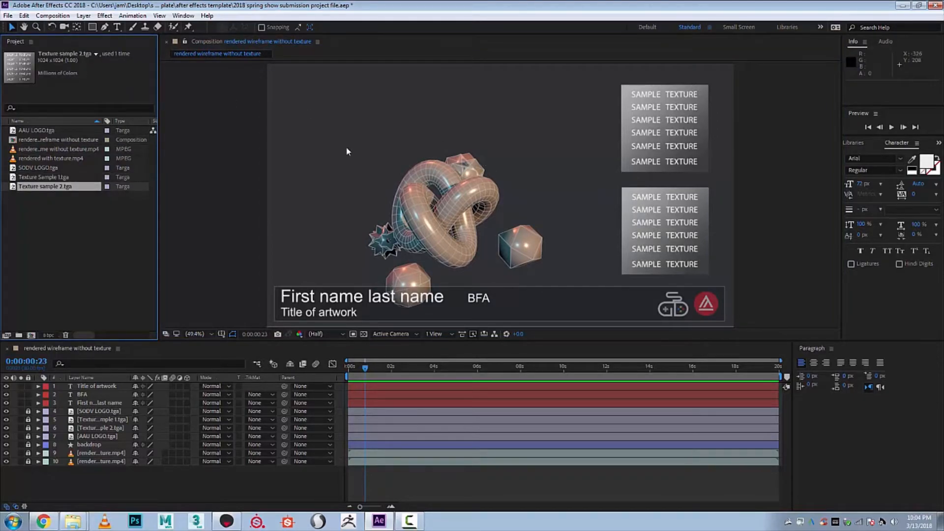
# - Open grassflower.tga from the upload to instagram folder in Photoshop to view the texture
pyautogui.click(74, 521)
pyautogui.click(69, 499)
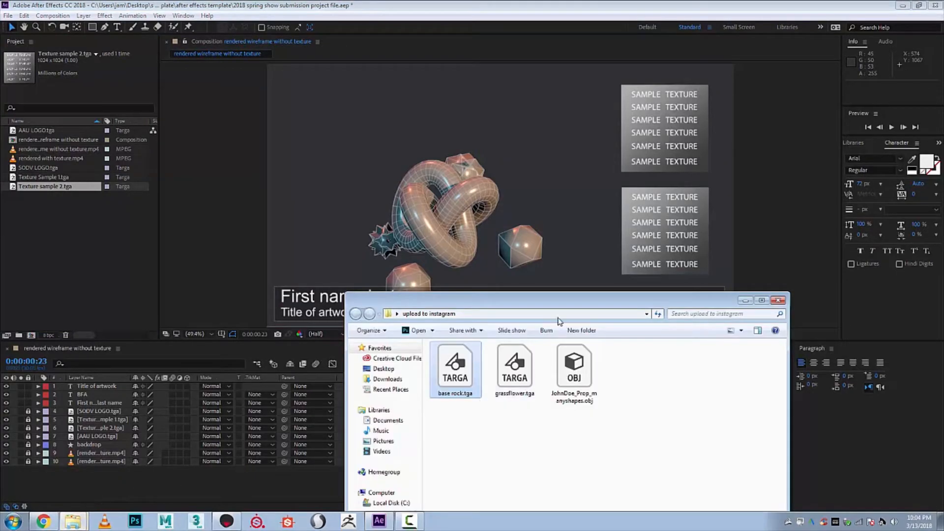
pyautogui.moveTo(571, 305); pyautogui.dragTo(622, 222)
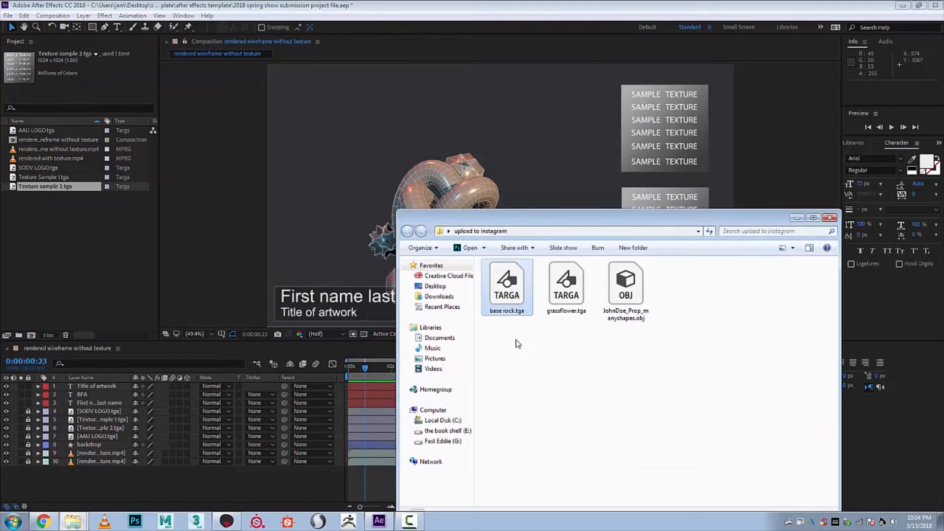
pyautogui.moveTo(479, 344); pyautogui.dragTo(592, 289)
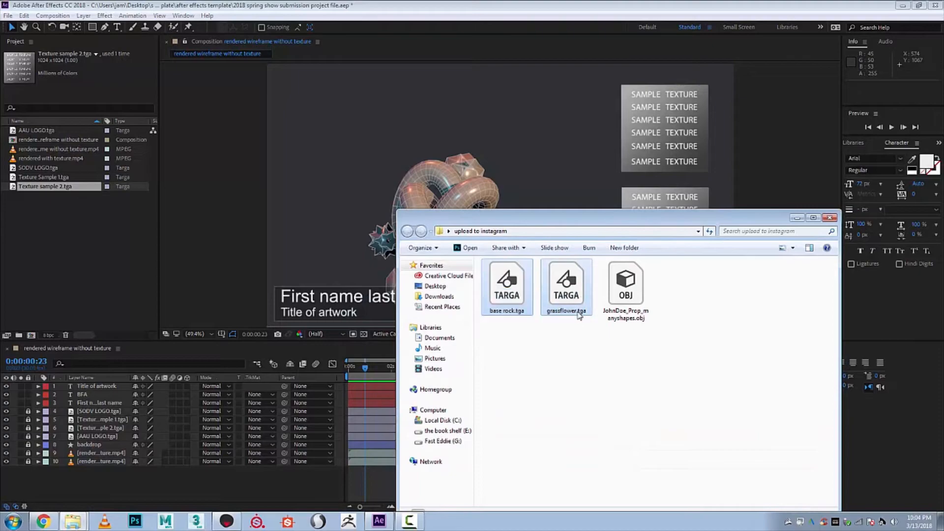
pyautogui.click(568, 325)
pyautogui.doubleClick(563, 285)
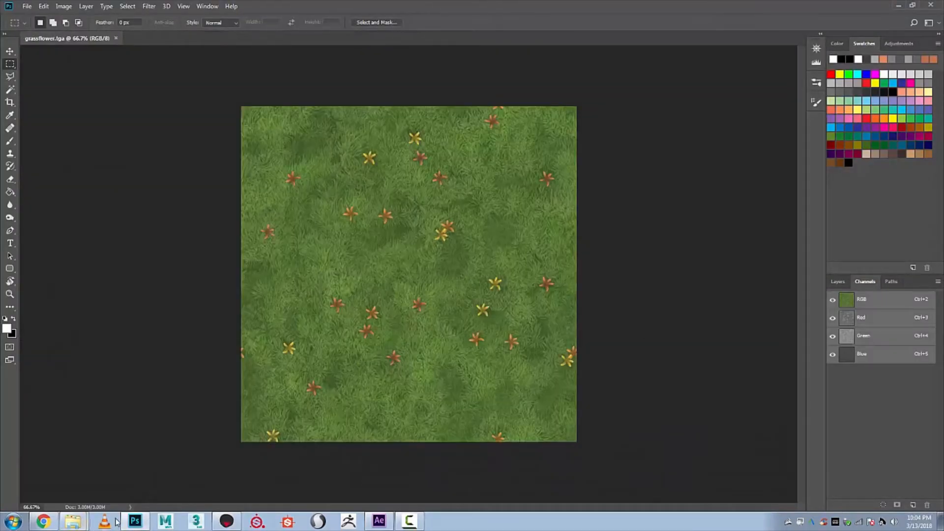
# - Open base rock.tga from the upload to instagram folder in Photoshop and cancel the extra placed copy
pyautogui.moveTo(73, 521)
pyautogui.click(77, 488)
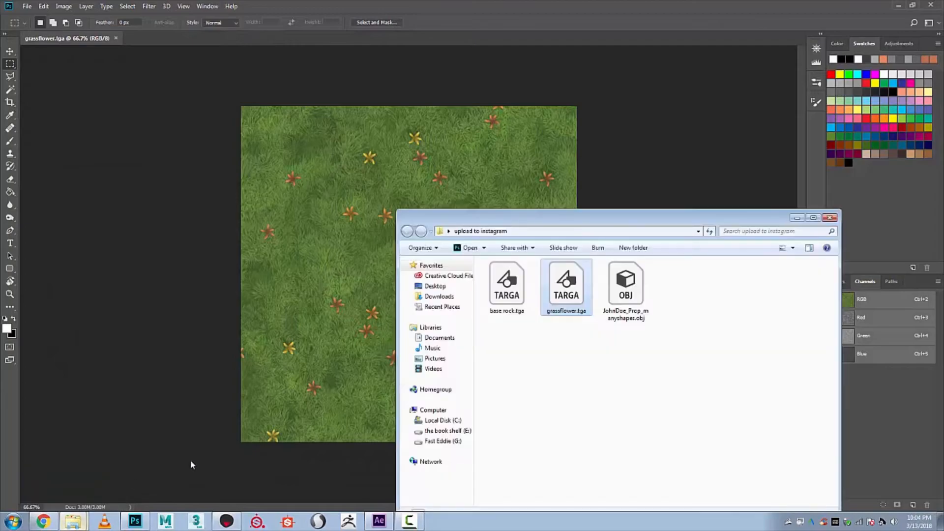
pyautogui.click(522, 289)
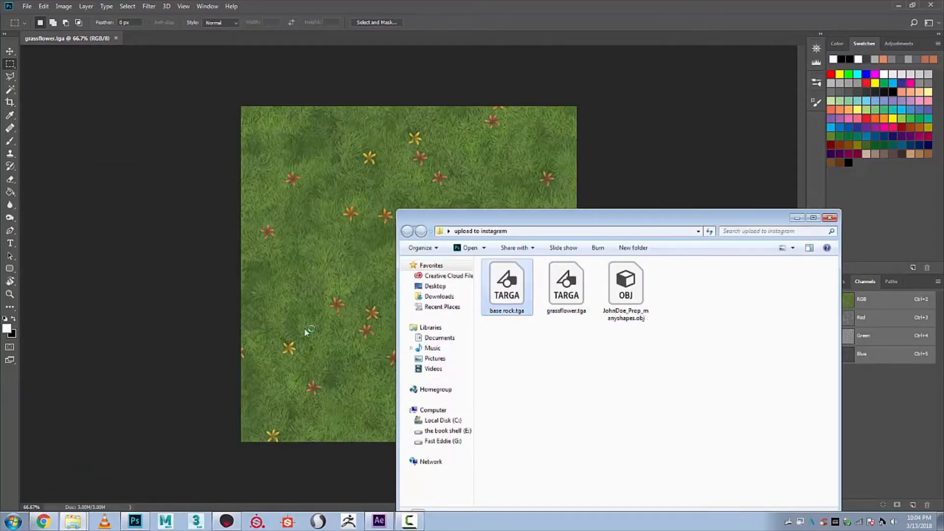
pyautogui.moveTo(493, 301); pyautogui.dragTo(178, 299)
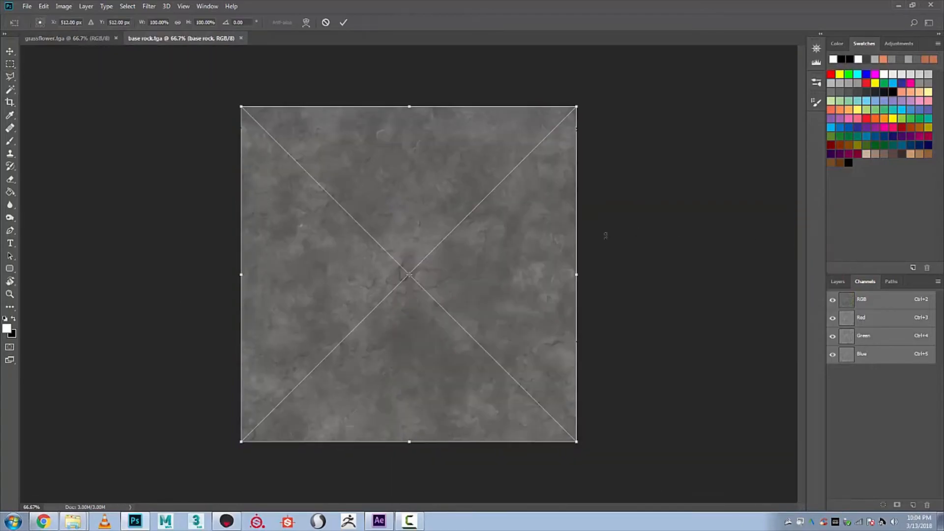
pyautogui.click(829, 281)
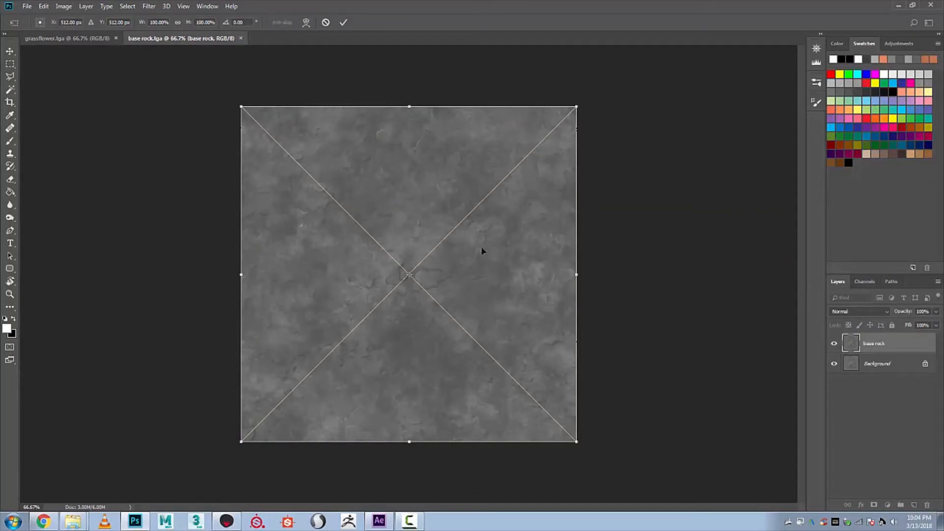
pyautogui.press('Escape')
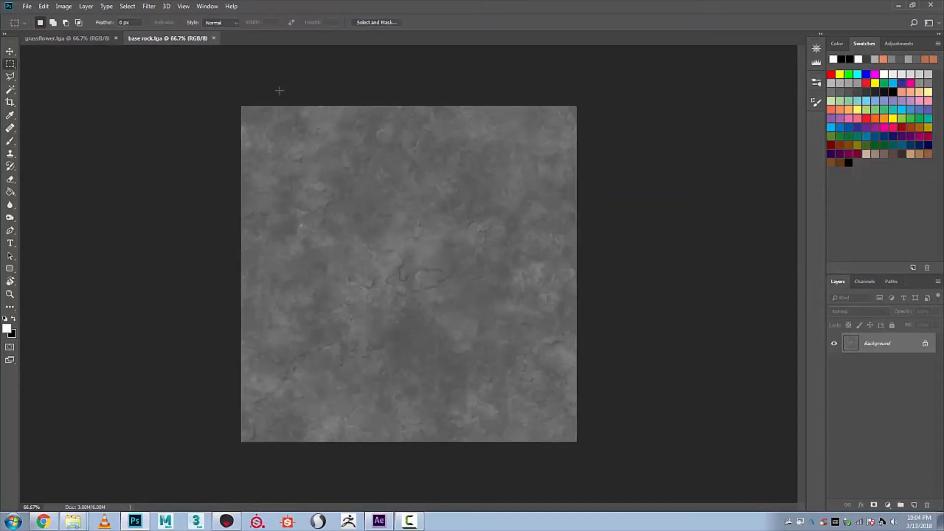
# - Close base rock.tga and grassflower.tga and minimize Photoshop
pyautogui.click(213, 39)
pyautogui.click(116, 38)
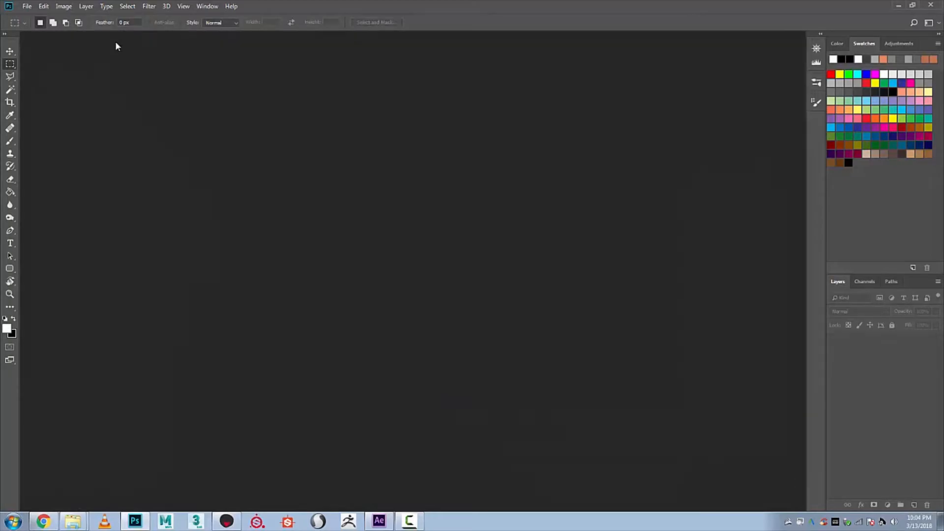
pyautogui.click(897, 6)
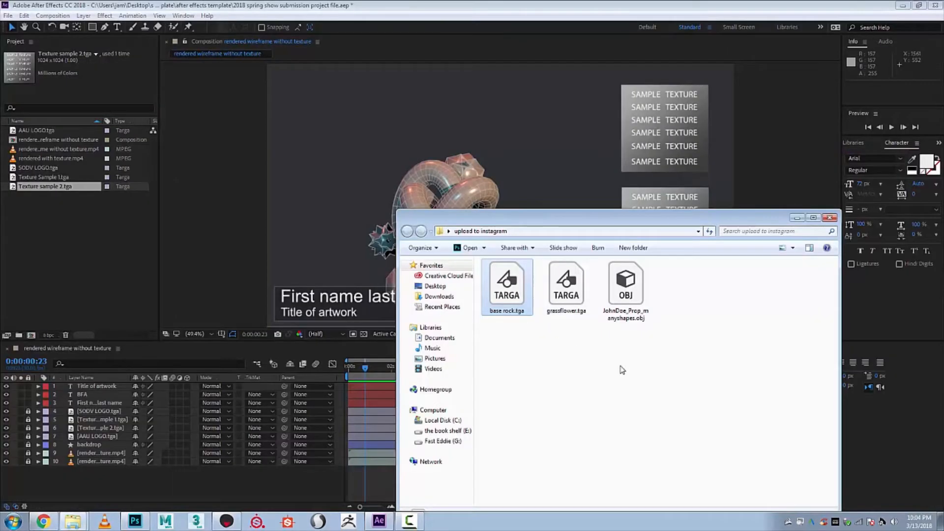
# - Copy base rock.tga and grassflower.tga from the upload to instagram folder into the after effects template folder
pyautogui.moveTo(508, 346); pyautogui.dragTo(583, 313)
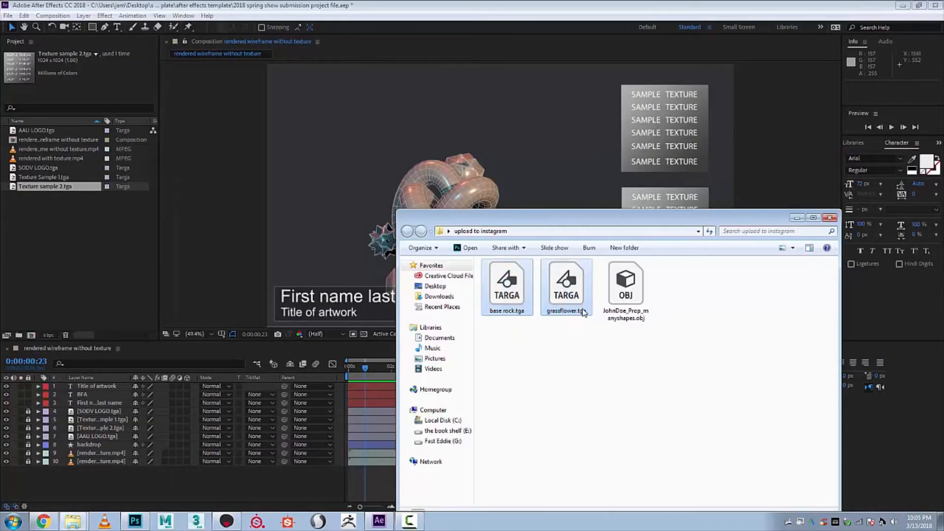
pyautogui.click(72, 520)
pyautogui.click(79, 481)
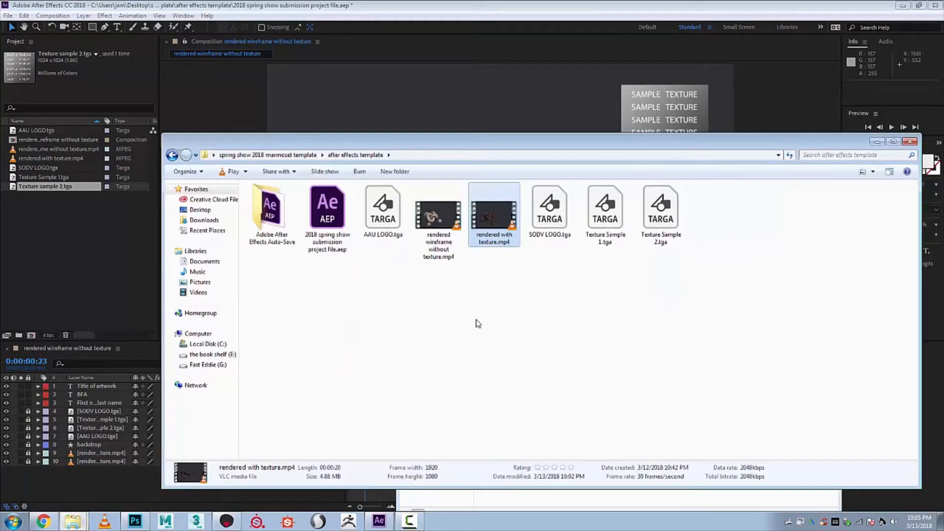
pyautogui.click(541, 329)
pyautogui.hotkey('ctrl', 'v')
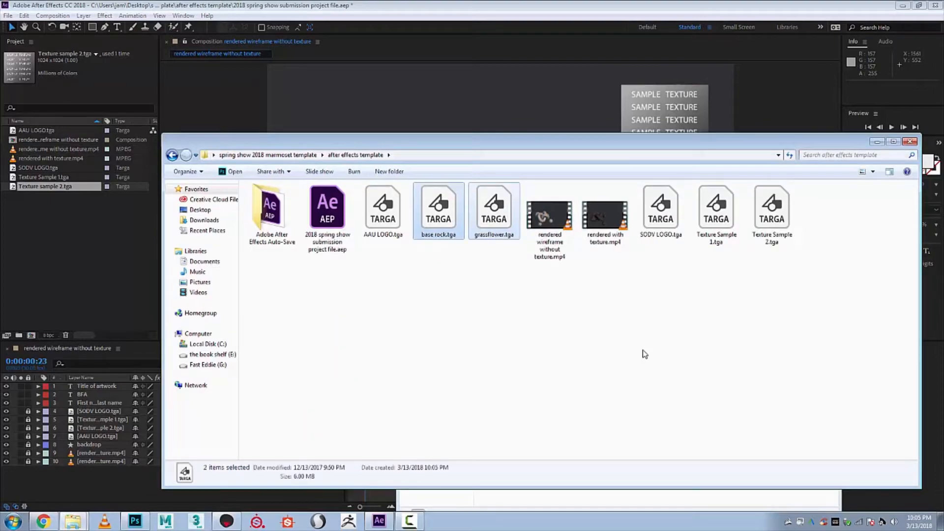
# - Locate AAU LOGO.tga and SODV LOGO.tga in the after effects template folder, and switch to After Effects to view the composition
pyautogui.click(380, 223)
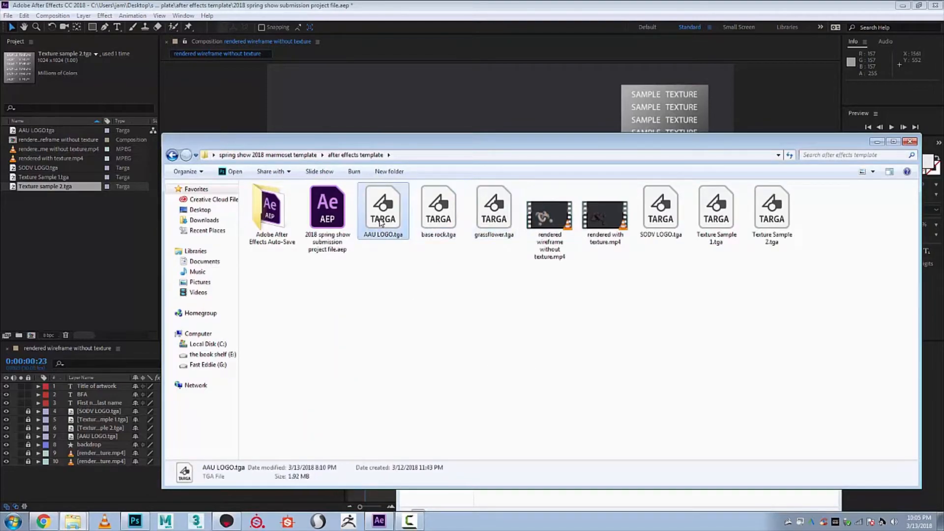
pyautogui.click(677, 223)
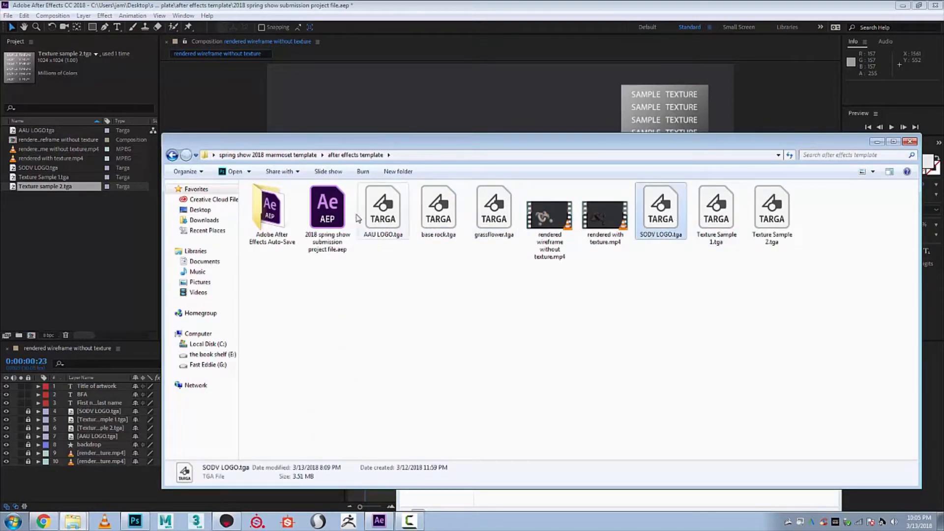
pyautogui.click(382, 211)
pyautogui.moveTo(571, 143); pyautogui.dragTo(559, 293)
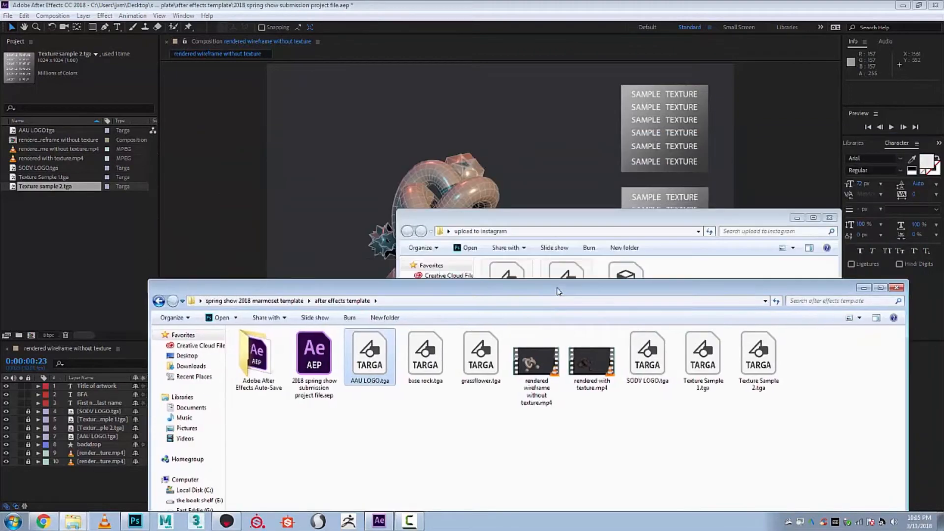
pyautogui.click(379, 521)
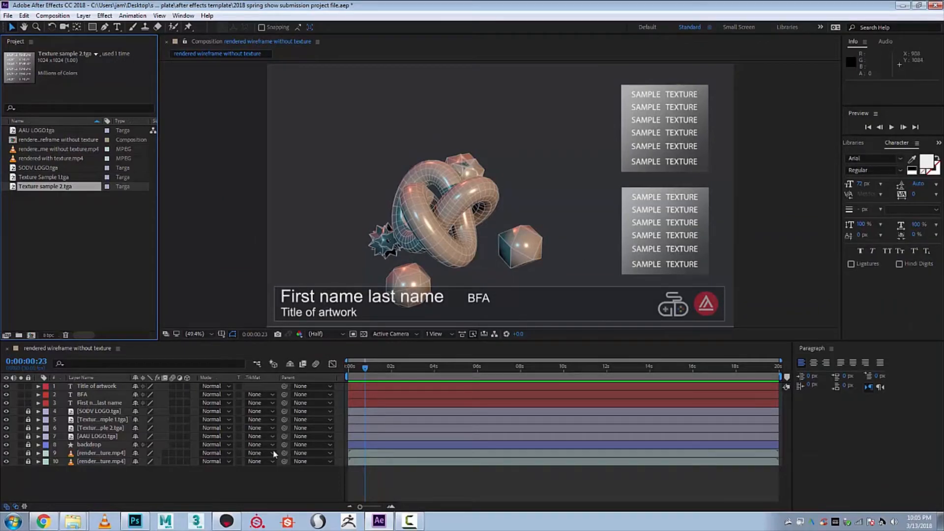
# - In the after effects template folder, copy the name of Texture Sample 1.tga and delete that file
pyautogui.click(73, 521)
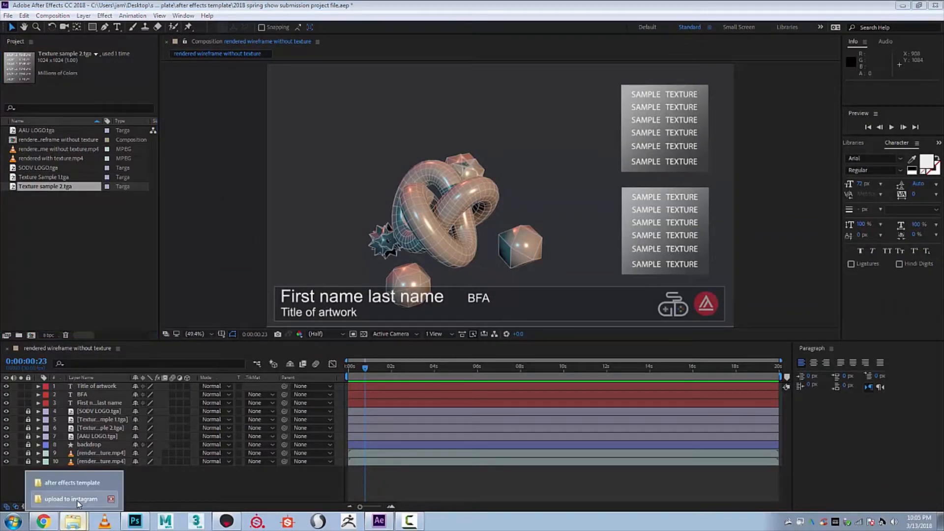
pyautogui.click(72, 483)
pyautogui.moveTo(609, 289); pyautogui.dragTo(615, 154)
pyautogui.click(448, 228)
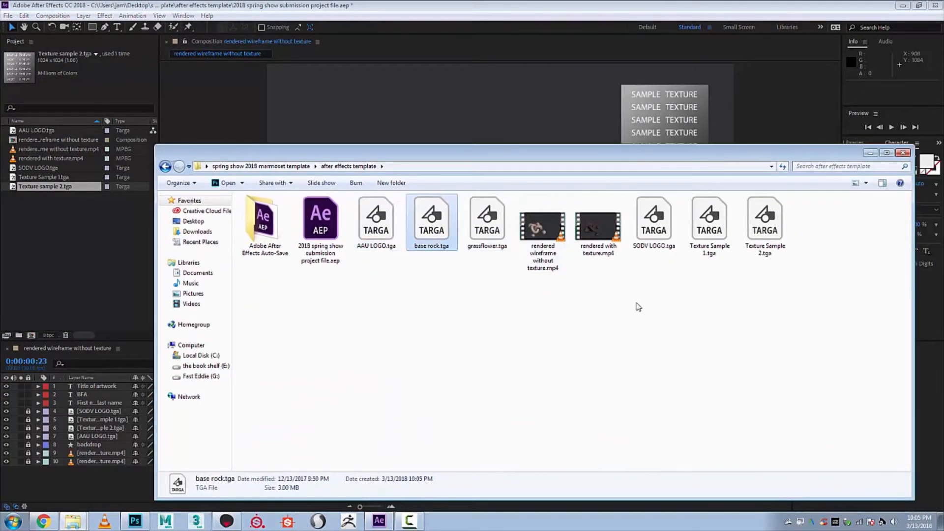
pyautogui.click(708, 252)
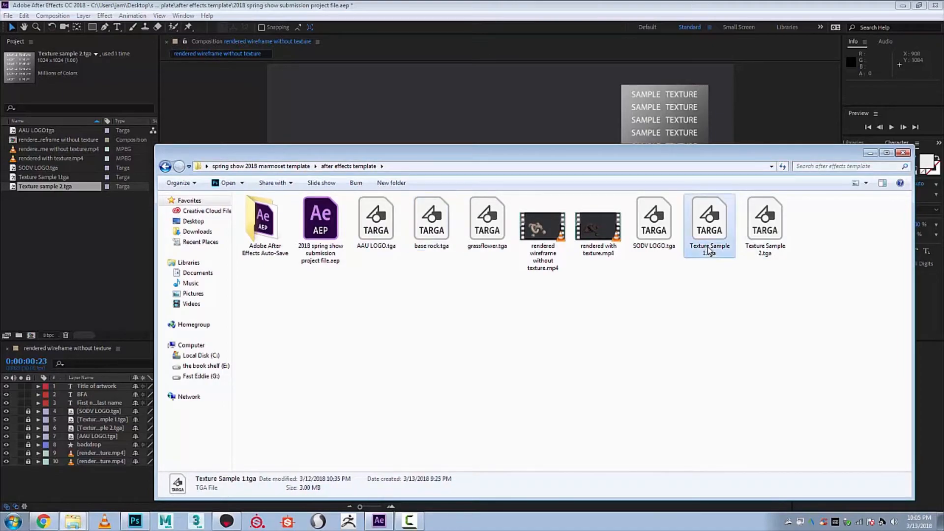
pyautogui.rightClick(708, 252)
pyautogui.click(616, 461)
pyautogui.hotkey('ctrl', 'c')
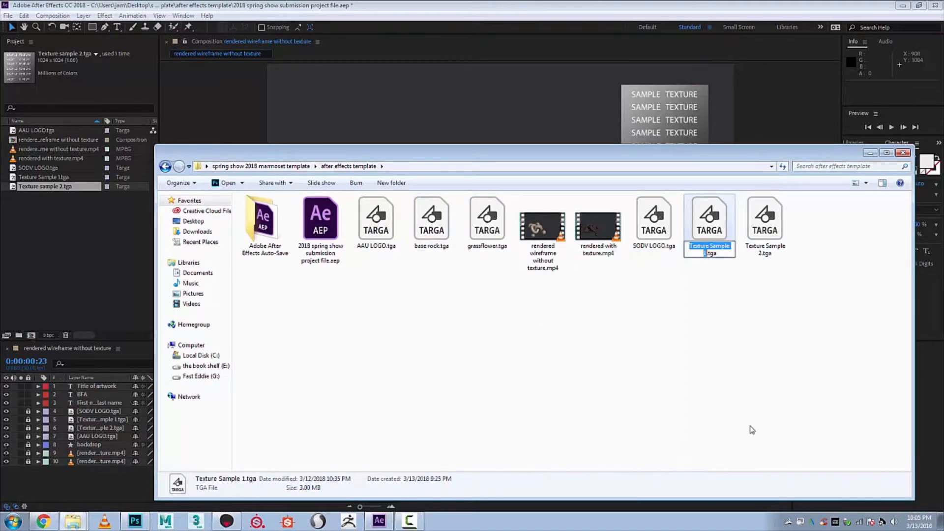
pyautogui.click(723, 339)
pyautogui.click(709, 226)
pyautogui.press('Delete')
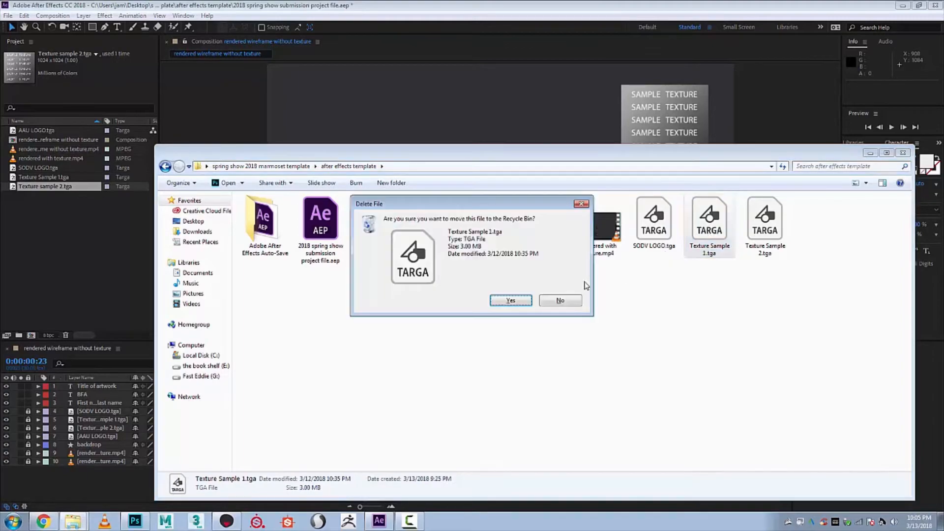
pyautogui.click(512, 300)
# - Rename base rock.tga in the after effects template folder as Texture Sample 1.tga
pyautogui.rightClick(434, 228)
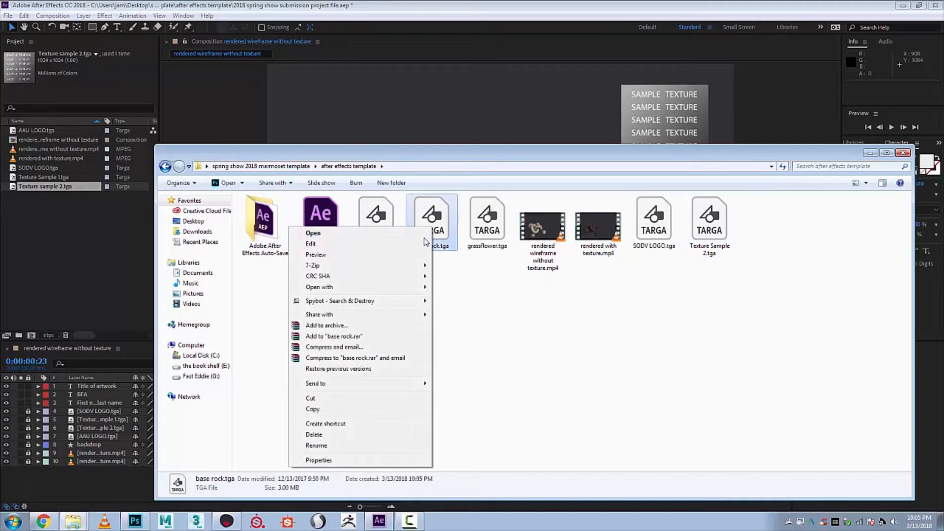
pyautogui.click(367, 445)
pyautogui.hotkey('ctrl', 'v')
pyautogui.press('Return')
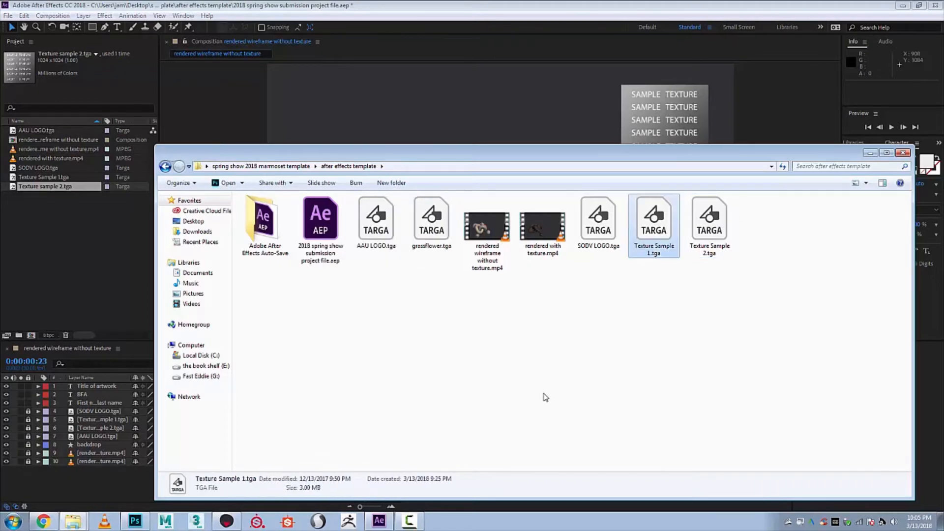
# - Copy the name of Texture Sample 2.tga and delete that file from the after effects template folder
pyautogui.click(682, 362)
pyautogui.click(698, 232)
pyautogui.rightClick(697, 235)
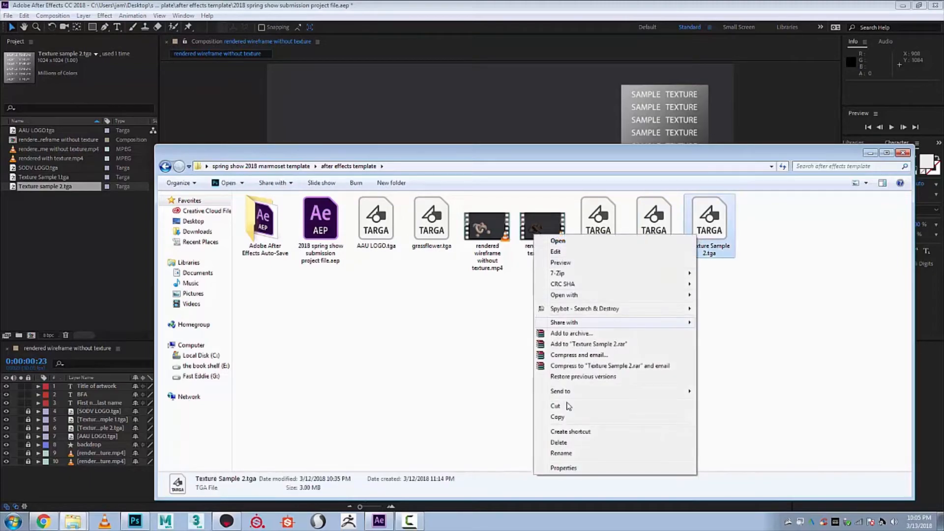
pyautogui.click(573, 455)
pyautogui.hotkey('ctrl', 'c')
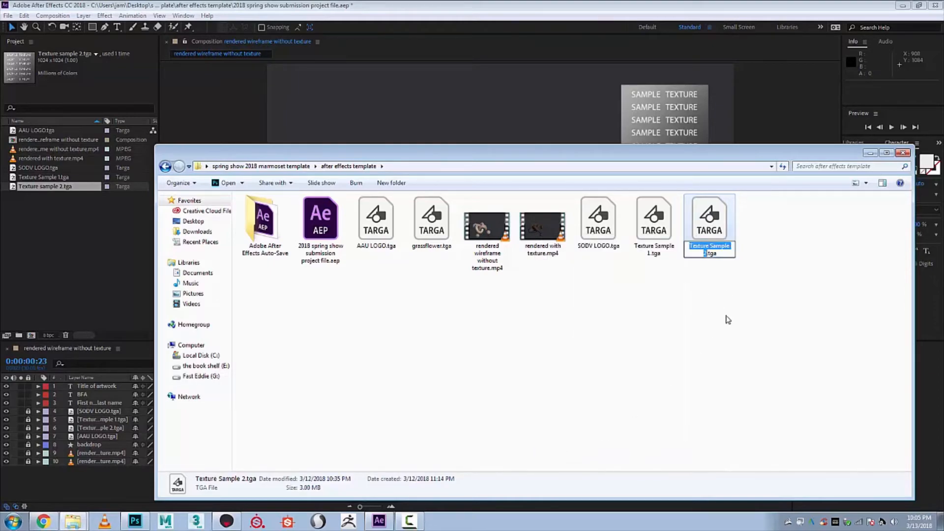
pyautogui.press('Return')
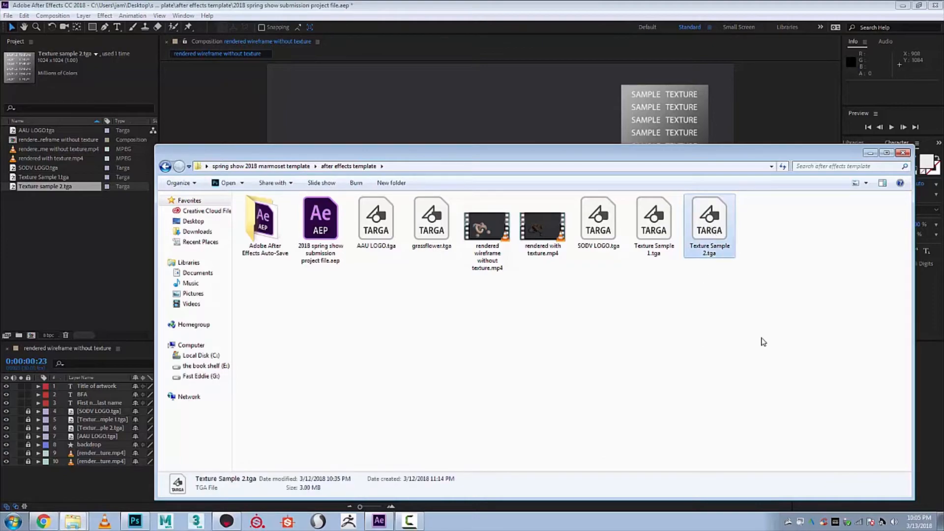
pyautogui.press('Delete')
pyautogui.click(511, 300)
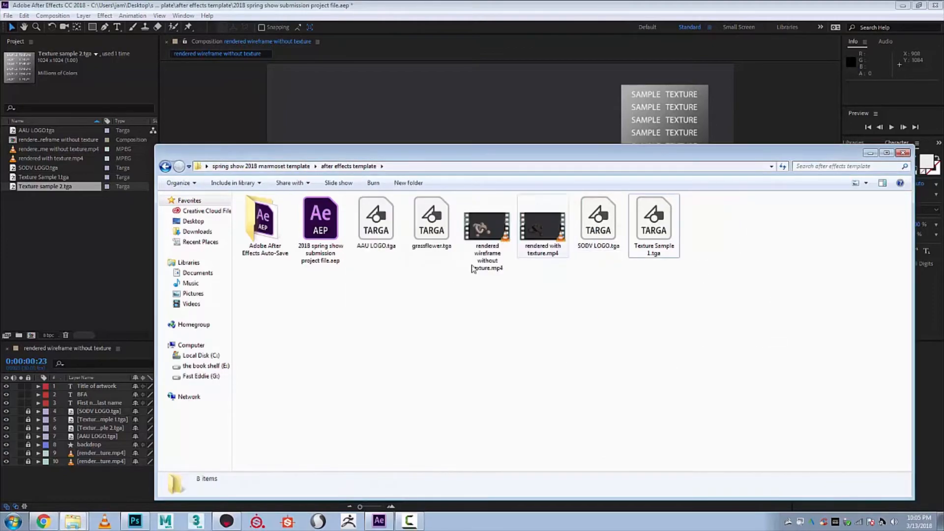
# - Rename grassflower.tga as Texture Sample 2.tga and switch back to After Effects to refresh the composition's textures
pyautogui.click(429, 232)
pyautogui.rightClick(429, 232)
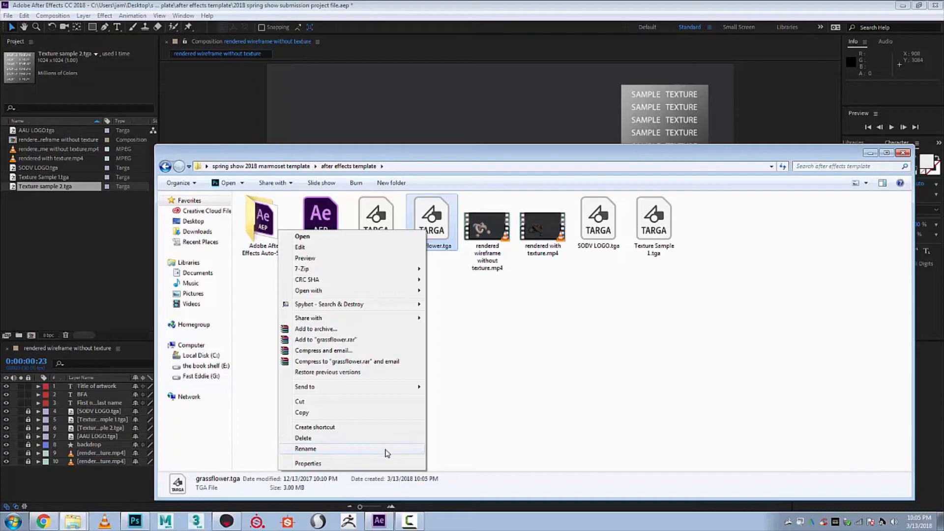
pyautogui.click(387, 449)
pyautogui.hotkey('ctrl', 'v')
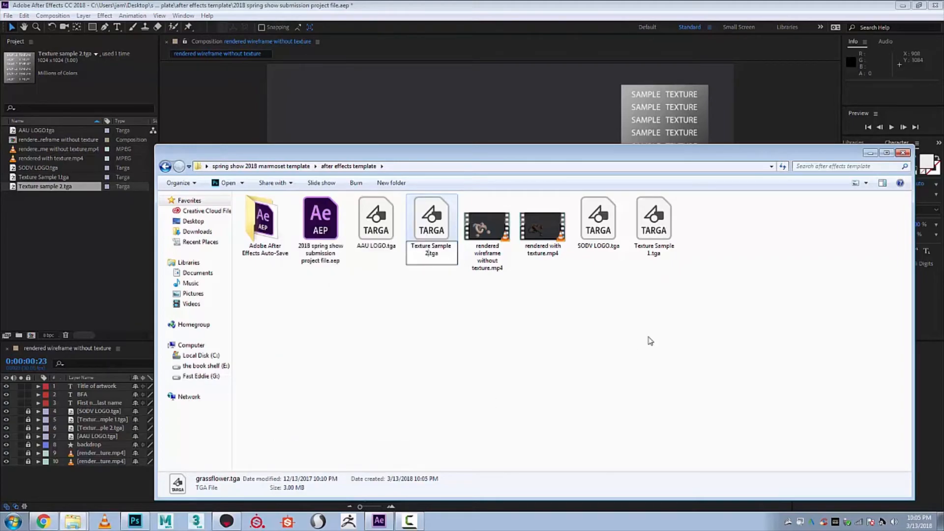
pyautogui.press('Return')
pyautogui.click(469, 141)
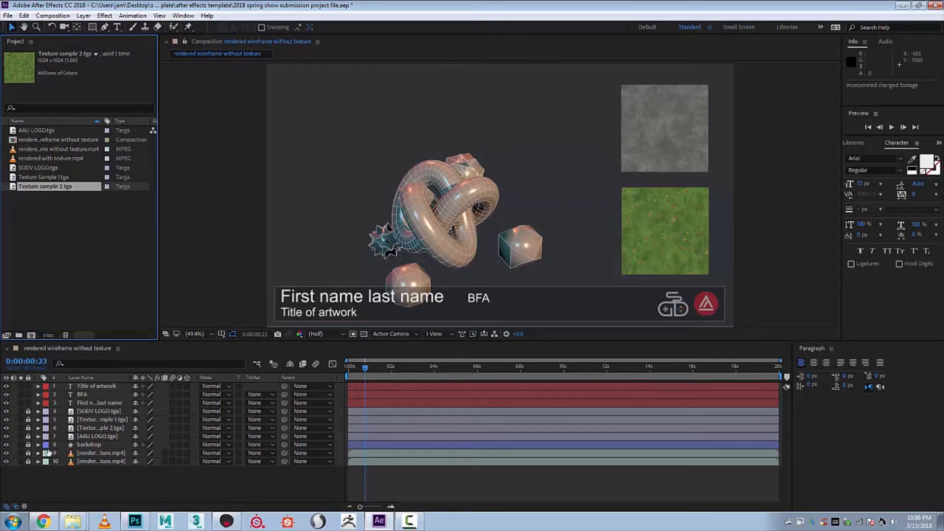
# - Replace the "First name last name" text in the lower banner with the artist's full name
pyautogui.doubleClick(440, 301)
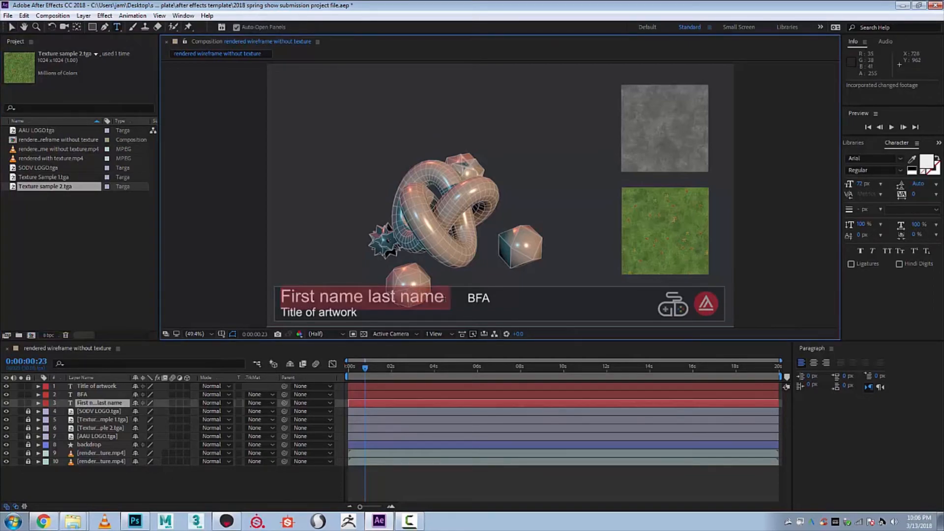
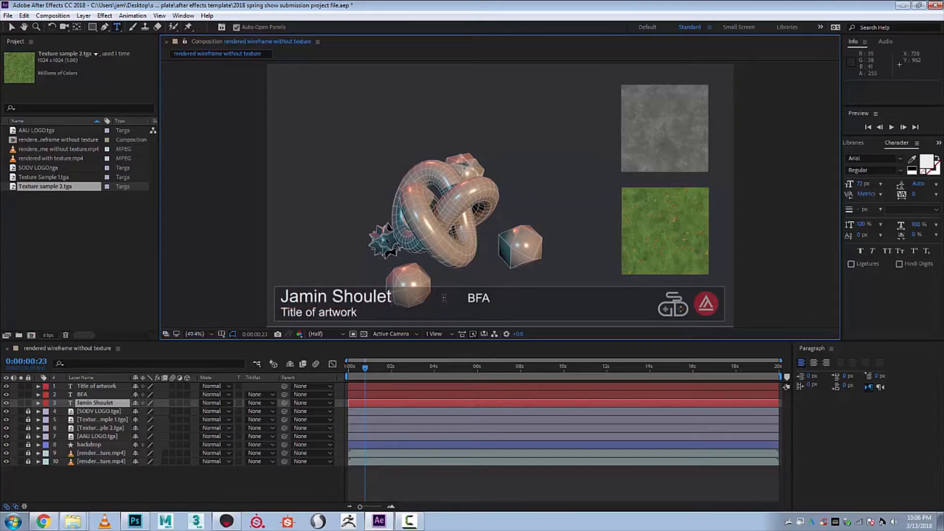
pyautogui.click(11, 28)
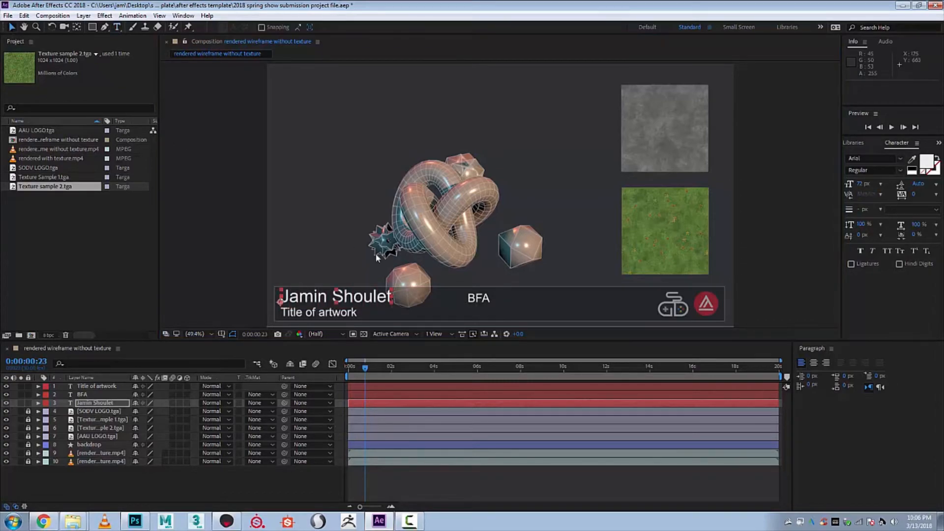
# - Move the BFA text left along the banner so it sits just after the artist's name
pyautogui.click(478, 298)
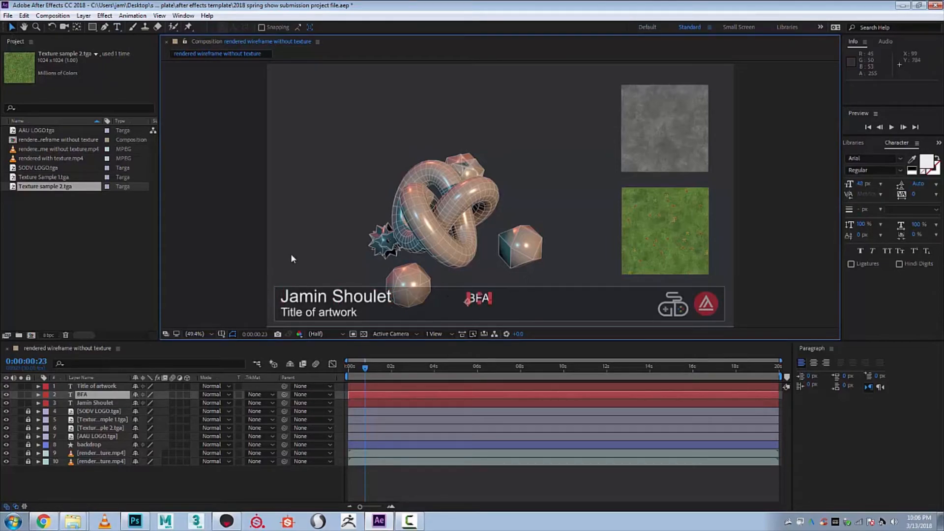
pyautogui.click(317, 278)
pyautogui.click(477, 304)
pyautogui.hotkey('shift', 'Left')
pyautogui.hotkey('shift', 'Left')
pyautogui.hotkey('shift', 'Left')
pyautogui.hotkey('shift', 'Left')
pyautogui.hotkey('shift', 'Left')
pyautogui.hotkey('shift', 'Left')
pyautogui.hotkey('shift', 'Left')
pyautogui.hotkey('shift', 'Left')
pyautogui.hotkey('shift', 'Left')
pyautogui.hotkey('shift', 'Left')
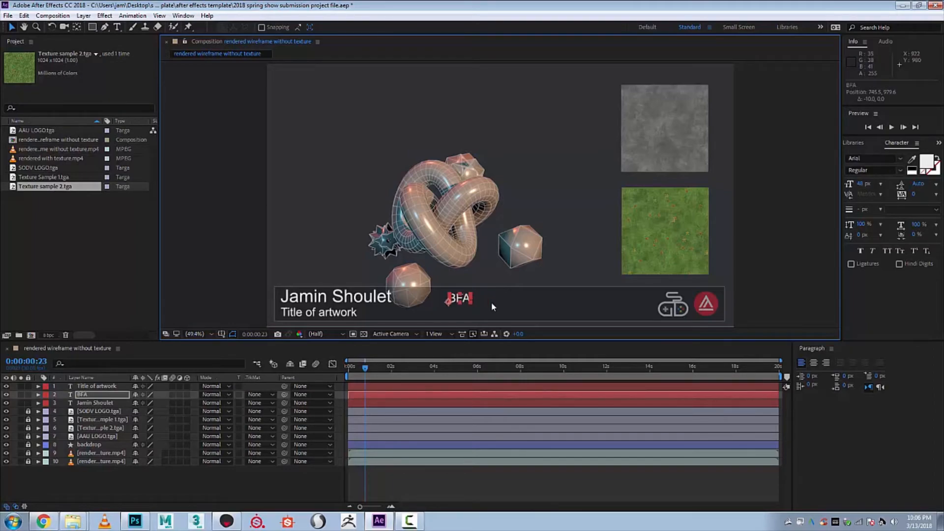
pyautogui.hotkey('shift', 'Left')
pyautogui.hotkey('shift', 'Left')
pyautogui.hotkey('shift', 'Left')
pyautogui.hotkey('shift', 'Left')
pyautogui.hotkey('shift', 'Left')
pyautogui.hotkey('shift', 'Left')
pyautogui.hotkey('shift', 'Left')
pyautogui.hotkey('shift', 'Left')
pyautogui.hotkey('shift', 'Left')
pyautogui.hotkey('shift', 'Left')
pyautogui.hotkey('shift', 'Left')
pyautogui.hotkey('shift', 'Left')
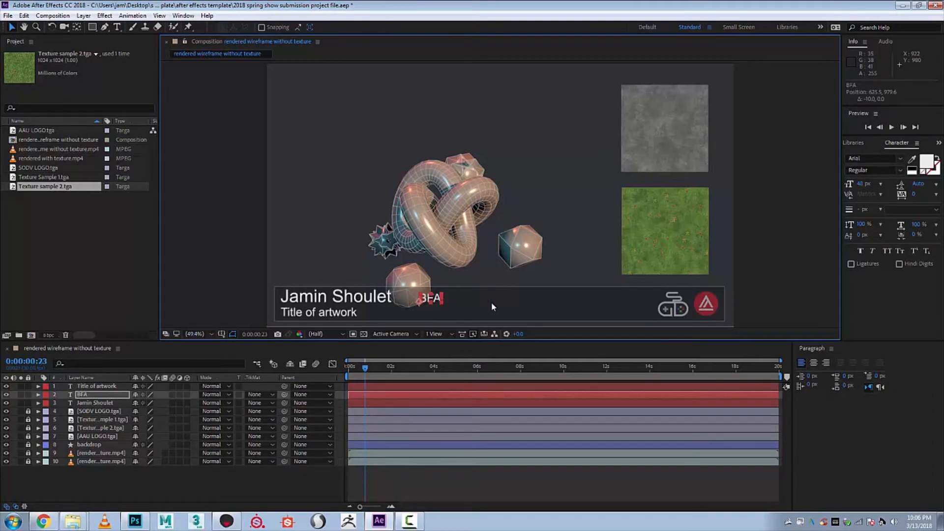
pyautogui.hotkey('shift', 'Left')
pyautogui.hotkey('shift', 'Left')
pyautogui.hotkey('shift', 'Right')
pyautogui.hotkey('shift', 'Right')
pyautogui.hotkey('shift', 'Right')
pyautogui.hotkey('shift', 'Right')
pyautogui.hotkey('shift', 'Right')
pyautogui.hotkey('shift', 'Right')
pyautogui.hotkey('shift', 'Right')
pyautogui.hotkey('shift', 'Right')
pyautogui.hotkey('shift', 'Right')
pyautogui.hotkey('shift', 'Right')
pyautogui.hotkey('shift', 'Right')
pyautogui.hotkey('shift', 'Right')
pyautogui.hotkey('shift', 'Right')
pyautogui.hotkey('shift', 'Right')
pyautogui.hotkey('shift', 'Left')
pyautogui.hotkey('shift', 'Left')
pyautogui.hotkey('shift', 'Left')
pyautogui.hotkey('shift', 'Left')
pyautogui.hotkey('shift', 'Left')
pyautogui.hotkey('shift', 'Left')
pyautogui.hotkey('shift', 'Left')
pyautogui.hotkey('shift', 'Left')
pyautogui.hotkey('shift', 'Left')
pyautogui.hotkey('shift', 'Left')
pyautogui.hotkey('shift', 'Left')
pyautogui.hotkey('shift', 'Left')
pyautogui.hotkey('shift', 'Left')
pyautogui.hotkey('shift', 'Left')
pyautogui.click(224, 241)
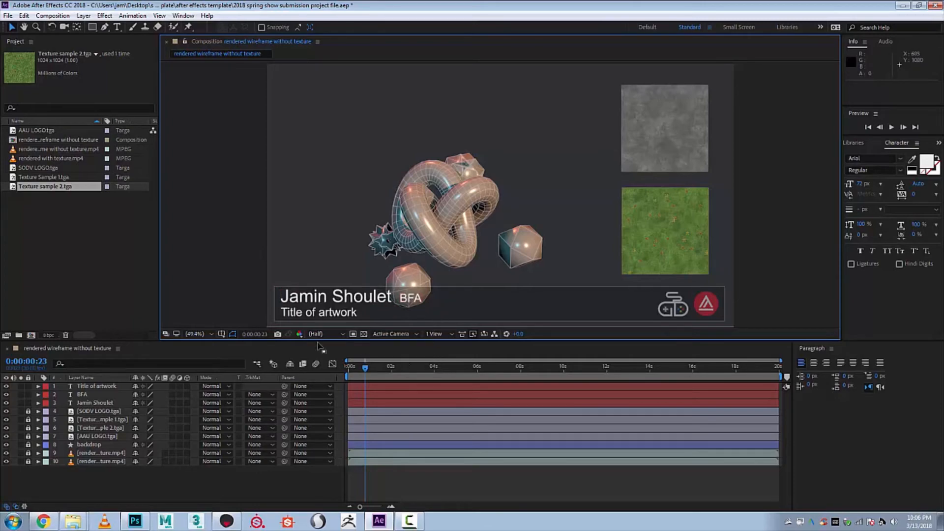
# - Replace the "Title of artwork" text with the artist's first name in possessive form followed by "video demo"
pyautogui.doubleClick(317, 314)
pyautogui.write('J')
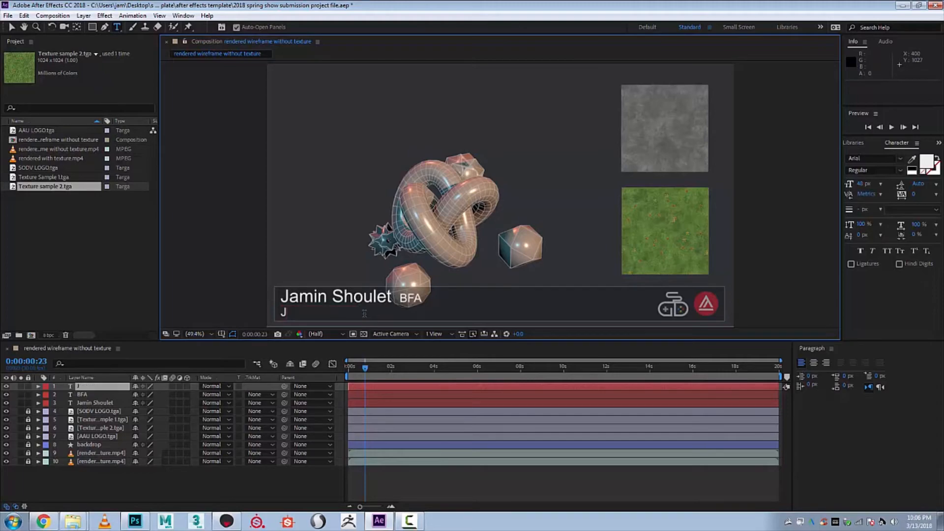
pyautogui.write("amin's video demo")
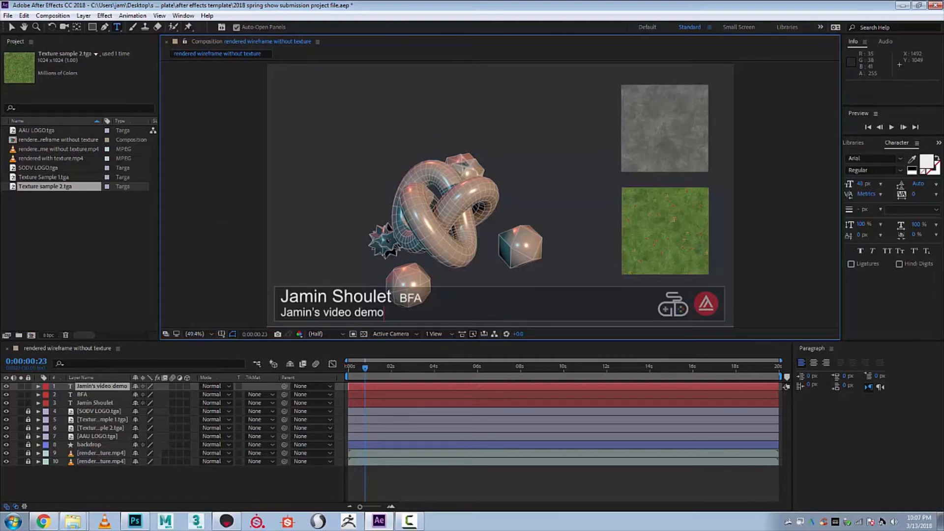
pyautogui.hotkey('alt', 'Tab')
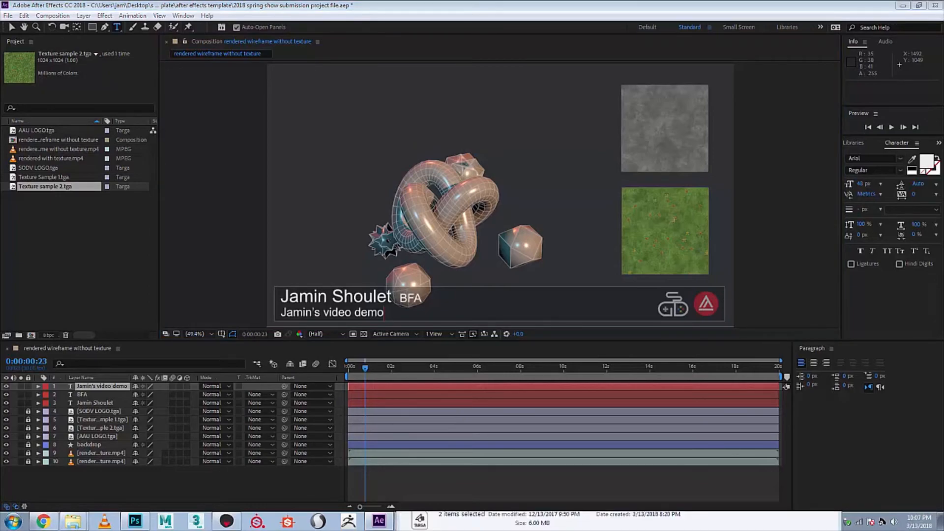
pyautogui.click(825, 396)
pyautogui.moveTo(943, 64); pyautogui.dragTo(355, 31)
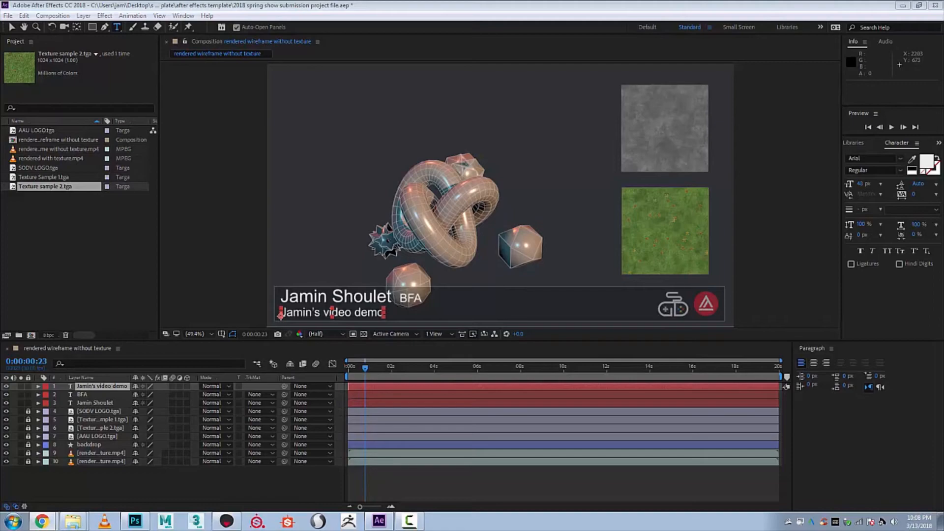
pyautogui.click(535, 4)
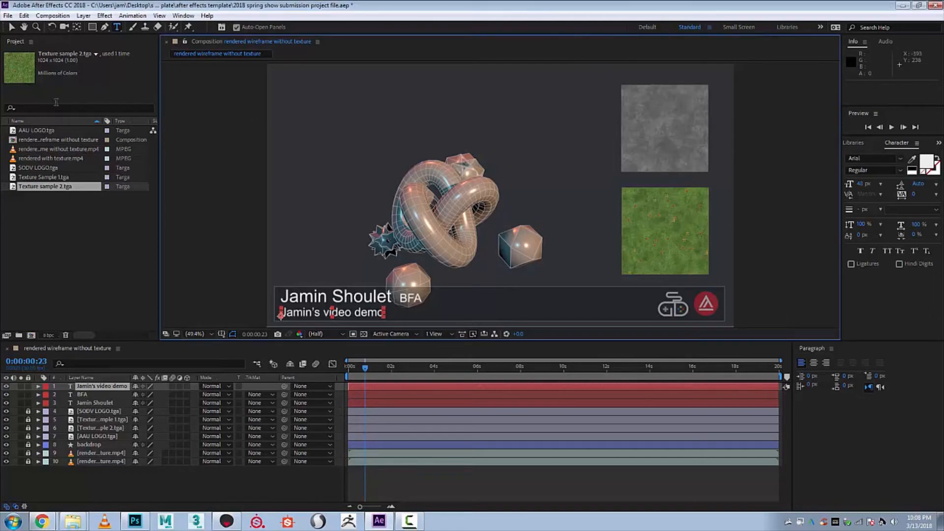
# - Add the rendered wireframe without texture composition to the Adobe Media Encoder queue and reposition the encoder window
pyautogui.click(50, 16)
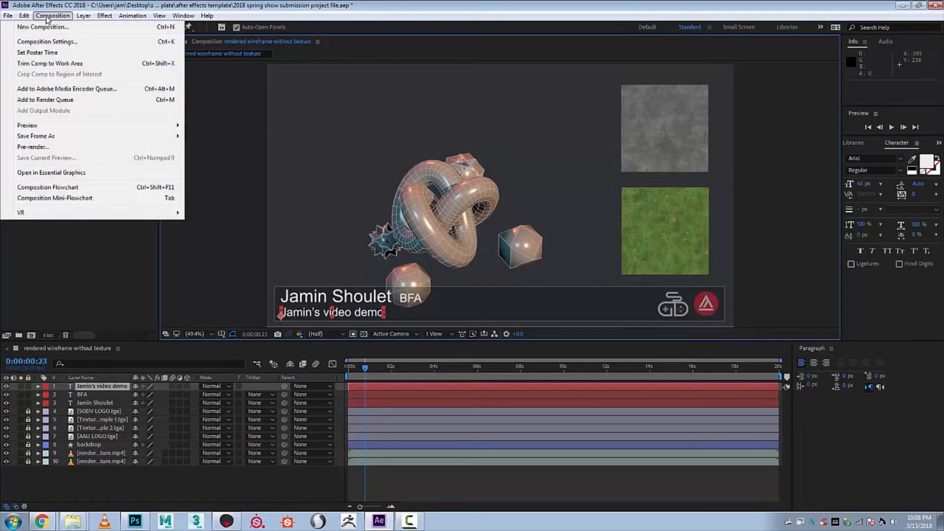
pyautogui.click(52, 90)
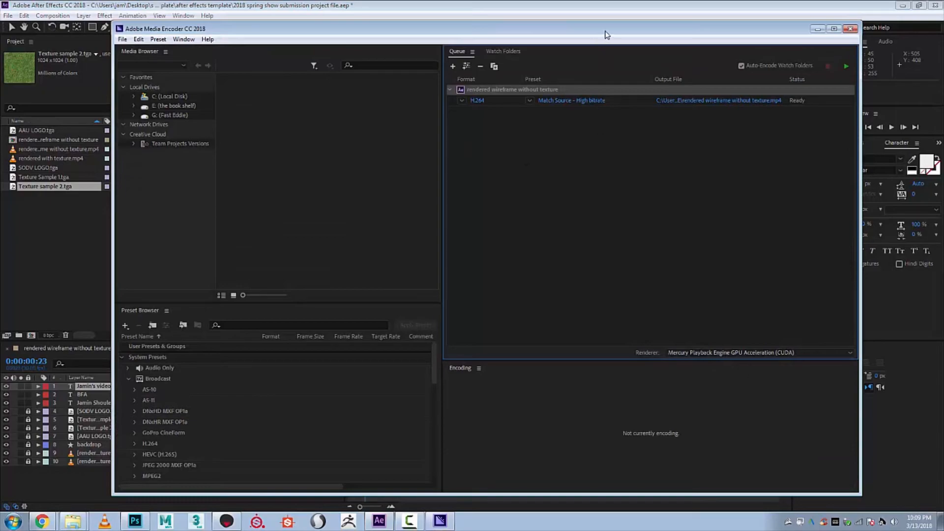
pyautogui.moveTo(607, 35); pyautogui.dragTo(565, 45)
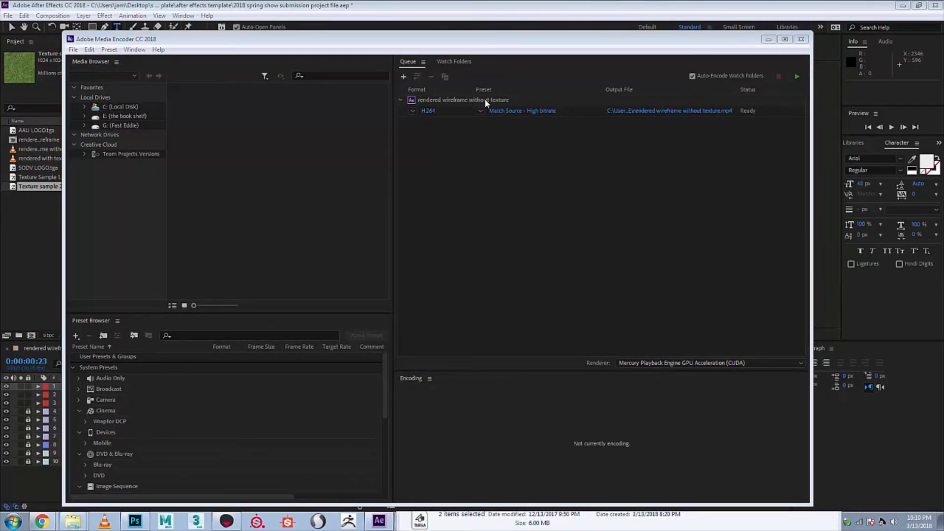
pyautogui.moveTo(486, 42); pyautogui.dragTo(566, 47)
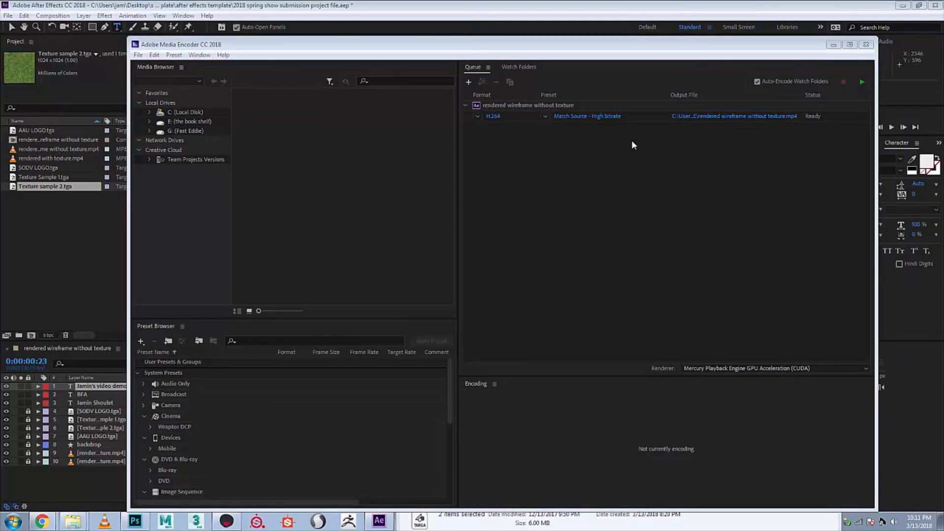
# - Check the format and preset choices of the queued output, keeping H.264 and Match Source - High bitrate
pyautogui.click(477, 116)
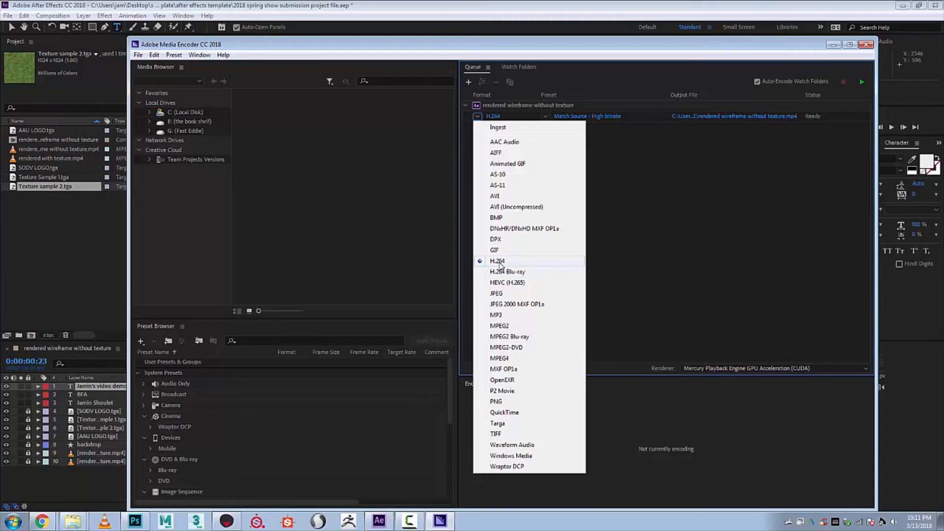
pyautogui.click(582, 169)
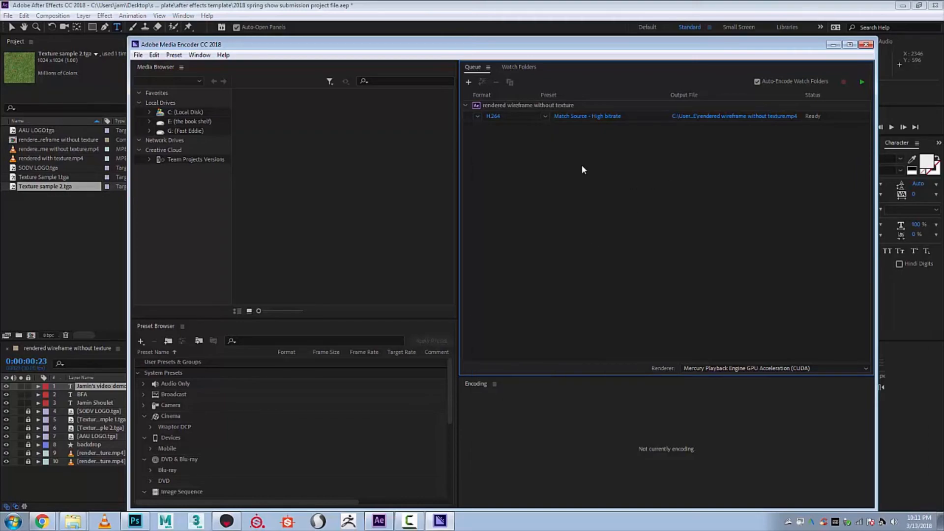
pyautogui.click(545, 116)
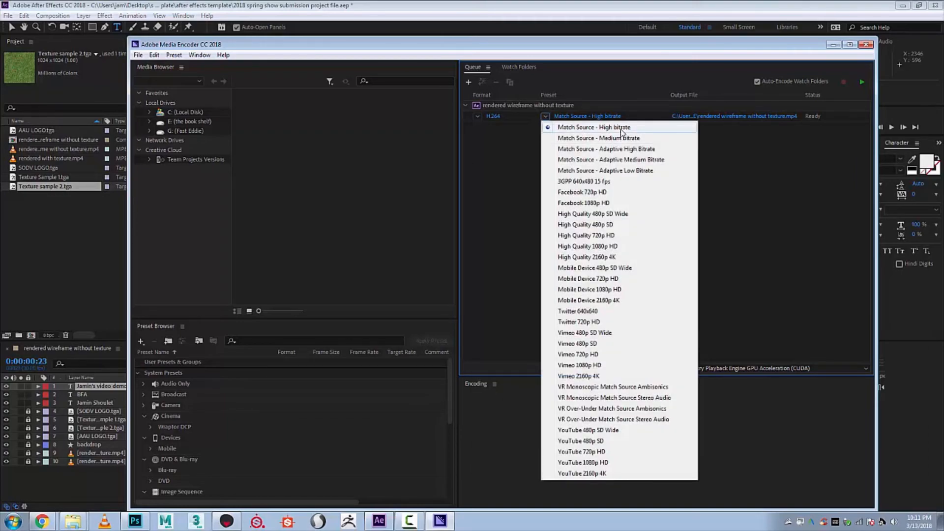
pyautogui.click(828, 161)
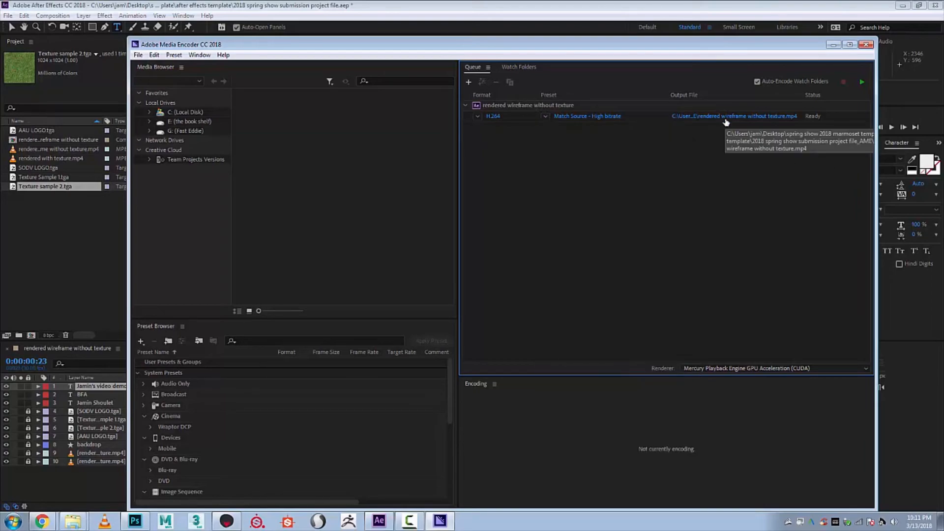
# - Browse to the spring show 2018 marmoset template folder as the save location for the queued output file
pyautogui.click(726, 118)
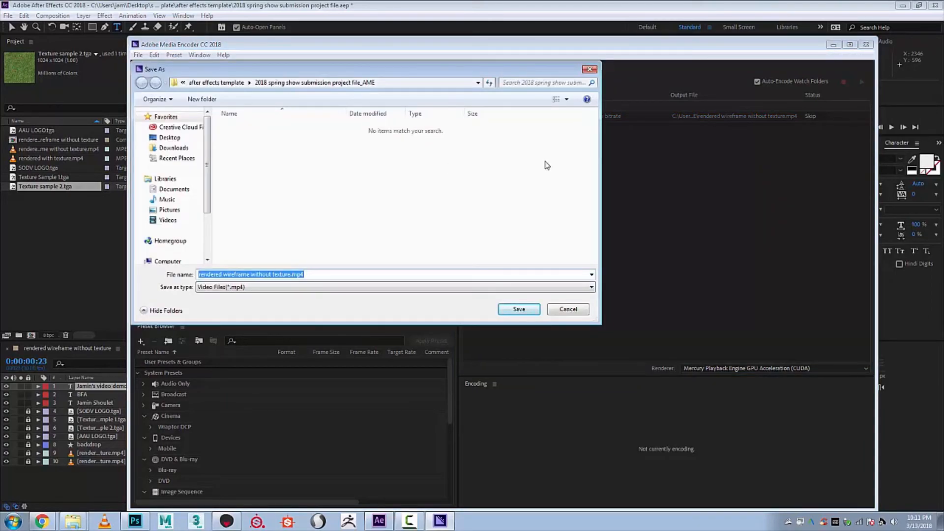
pyautogui.moveTo(517, 69); pyautogui.dragTo(683, 84)
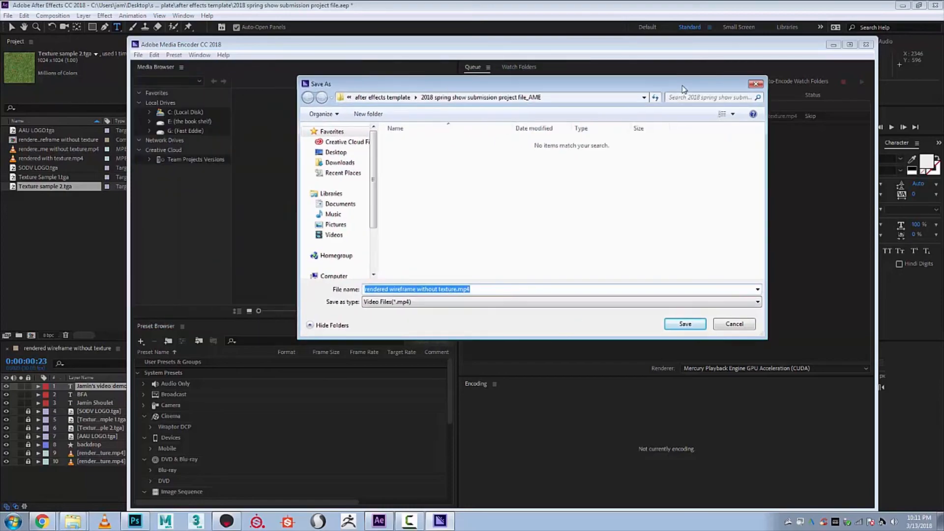
pyautogui.click(381, 98)
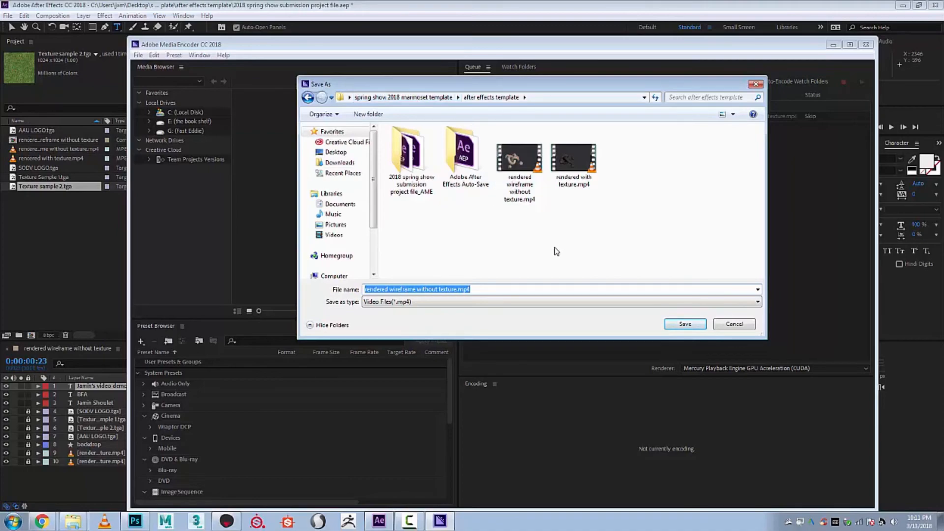
pyautogui.click(398, 97)
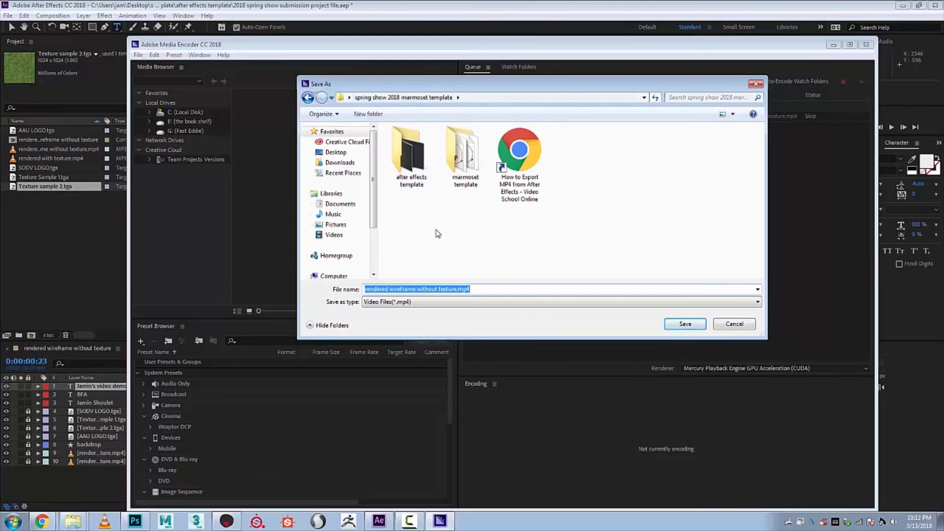
# - Try naming the output file with the artist's full name followed by "_prop_demo"
pyautogui.click(523, 290)
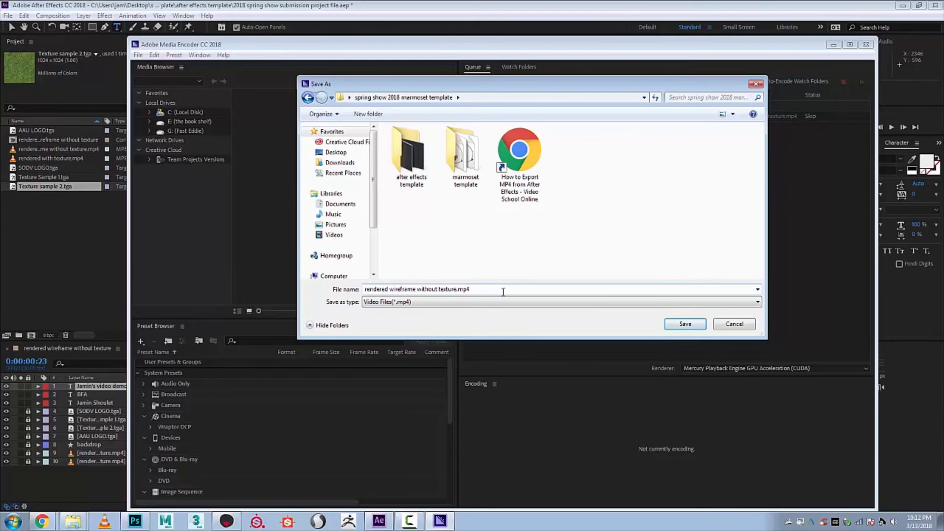
pyautogui.moveTo(506, 290); pyautogui.dragTo(294, 302)
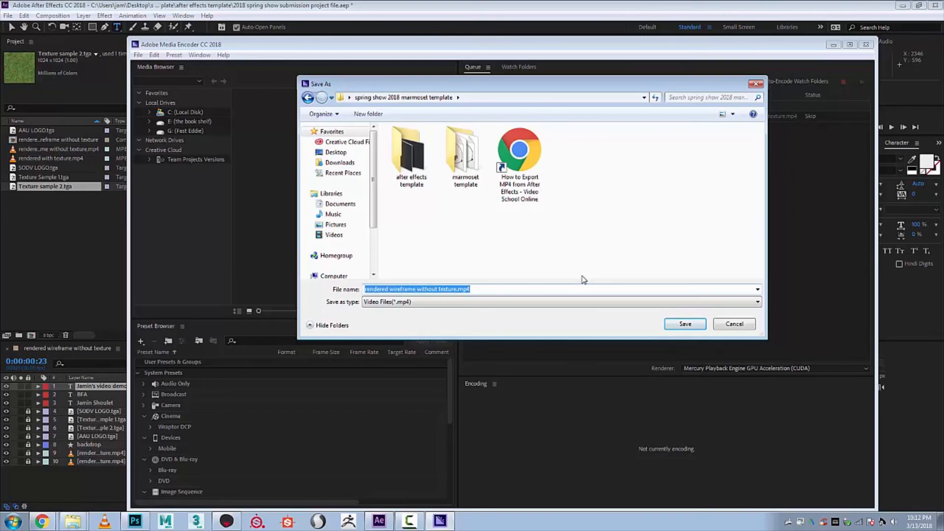
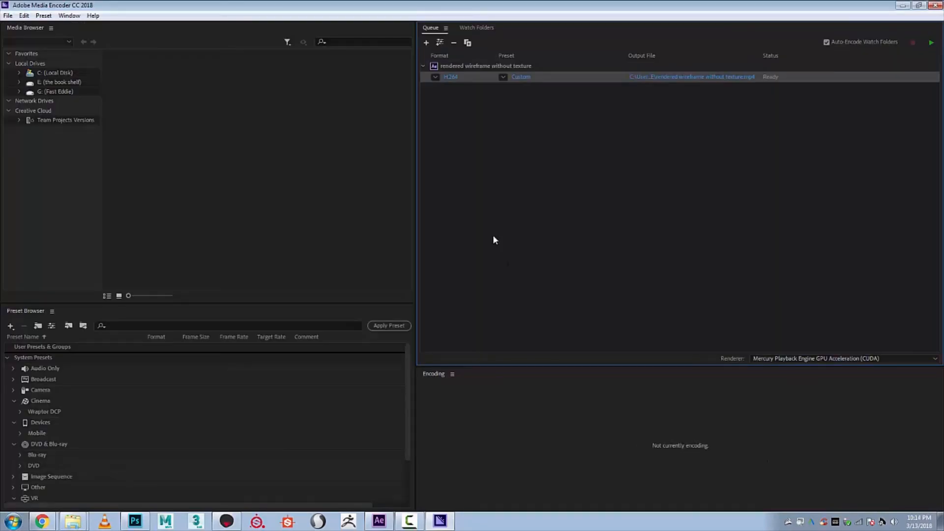
# - Start encoding the queue and play the exported rendered wireframe without texture.mp4 from the spring show 2018 marmoset template folder
pyautogui.click(932, 45)
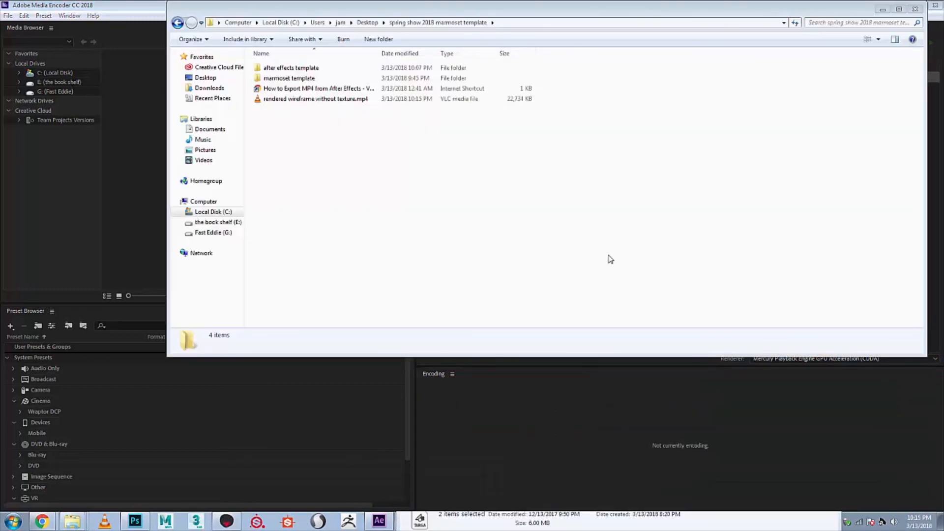
pyautogui.click(301, 100)
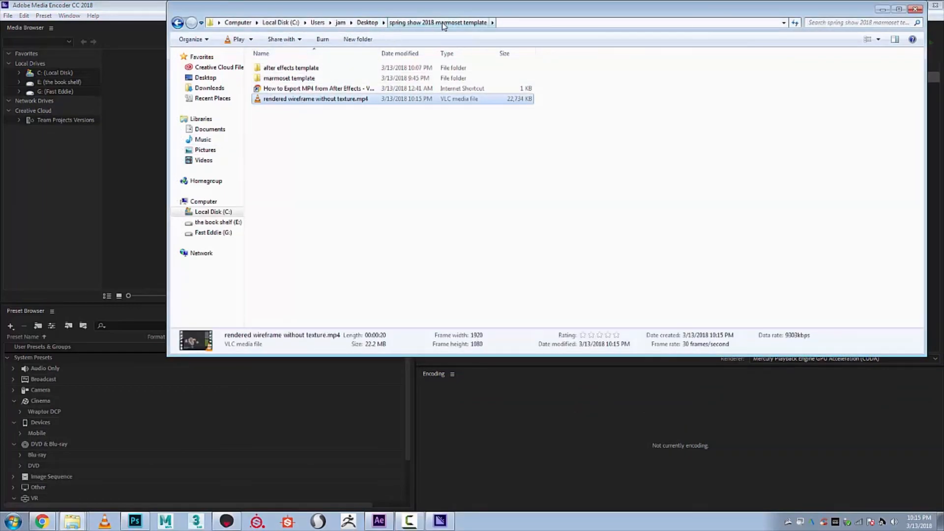
pyautogui.doubleClick(304, 100)
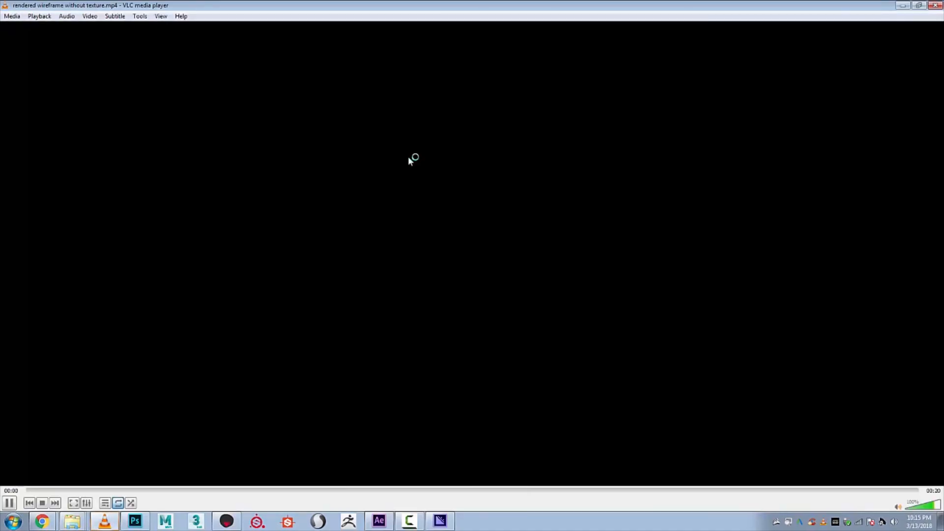